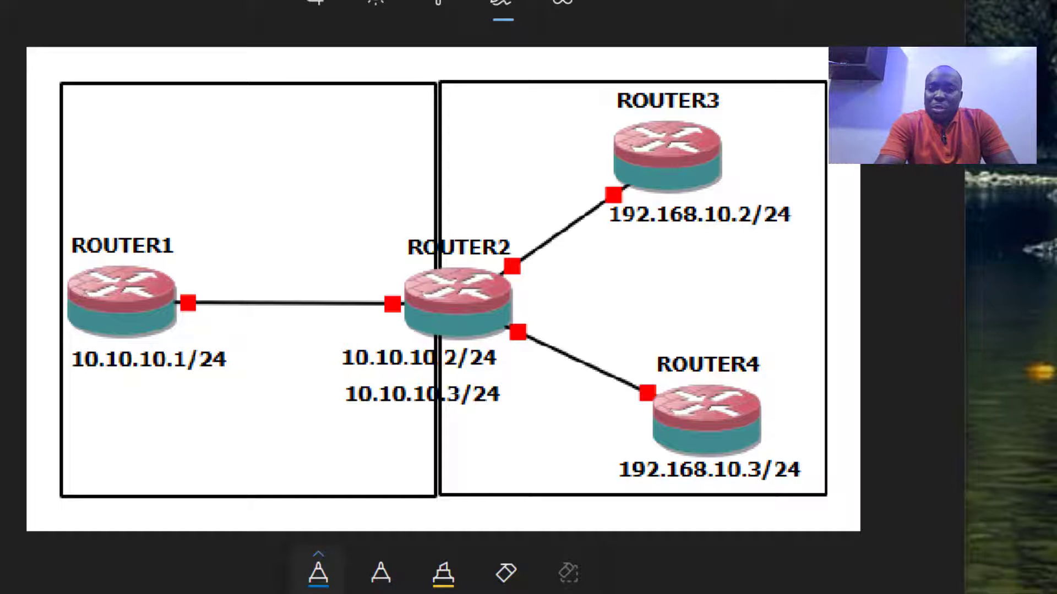
Underline 192.168.10.2/24 and 192.168.10.3/24, circle Router2's addresses and underline 10.10.10.1/24
{"action": "left_click_drag", "start_coordinate": [598, 246], "coordinate": [805, 243]}
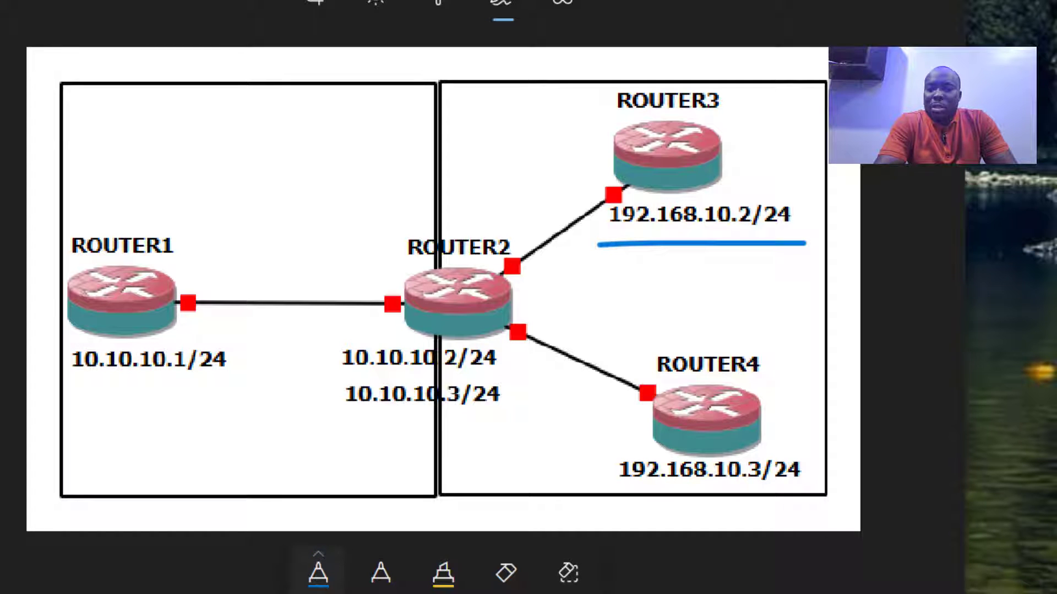
{"action": "left_click_drag", "start_coordinate": [597, 499], "coordinate": [802, 501]}
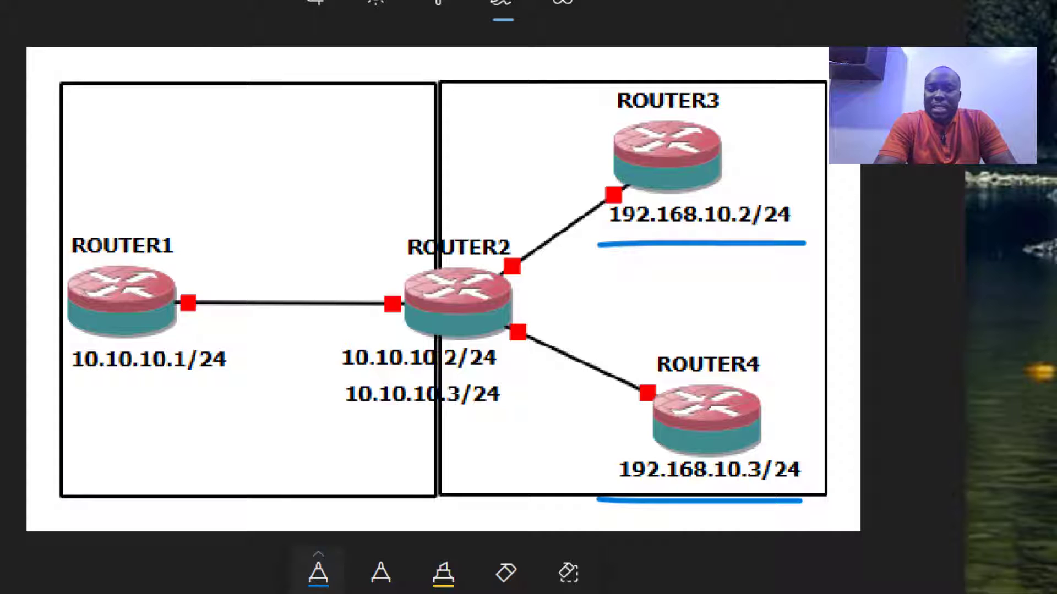
{"action": "mouse_move", "coordinate": [335, 312]}
{"action": "left_mouse_down"}
{"action": "mouse_move", "coordinate": [440, 455]}
{"action": "mouse_move", "coordinate": [452, 313]}
{"action": "mouse_move", "coordinate": [380, 320]}
{"action": "left_mouse_up"}
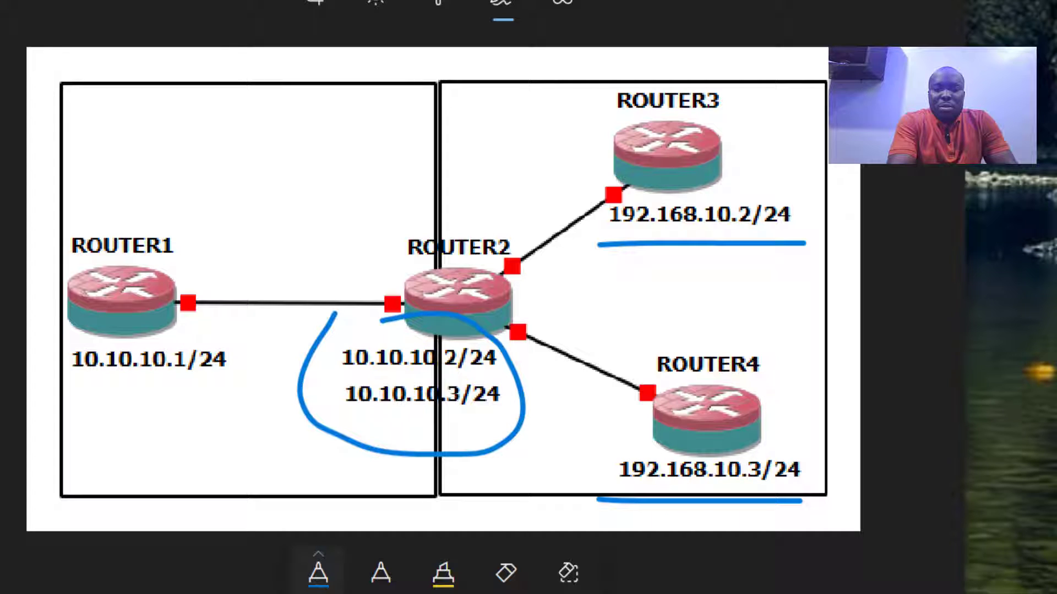
{"action": "left_click_drag", "start_coordinate": [65, 384], "coordinate": [232, 378]}
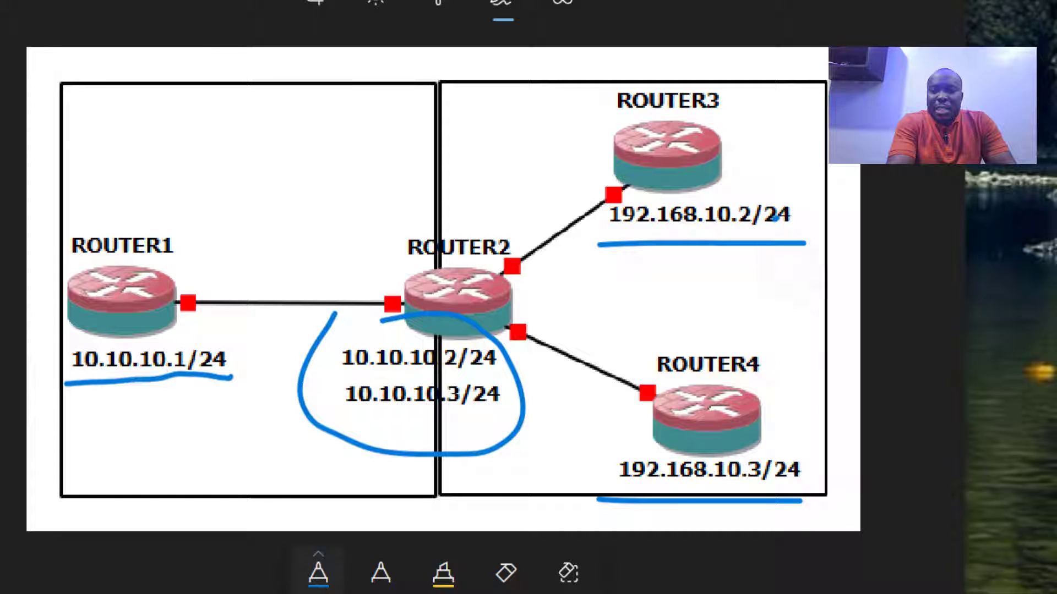
Sketch an arrow from Router3 to Router4 and a path to Router1, then undo the extra ink
{"action": "left_click_drag", "start_coordinate": [786, 267], "coordinate": [789, 404]}
{"action": "mouse_move", "coordinate": [769, 362]}
{"action": "left_mouse_down"}
{"action": "mouse_move", "coordinate": [803, 406]}
{"action": "mouse_move", "coordinate": [811, 364]}
{"action": "left_mouse_up"}
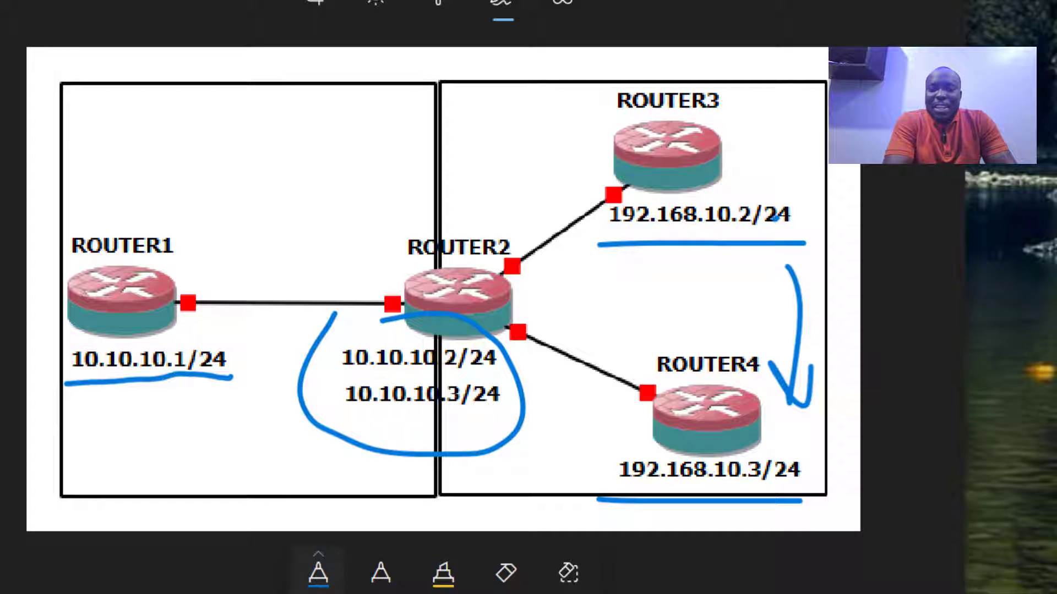
{"action": "mouse_move", "coordinate": [86, 431]}
{"action": "left_mouse_down"}
{"action": "mouse_move", "coordinate": [182, 432]}
{"action": "mouse_move", "coordinate": [497, 392]}
{"action": "mouse_move", "coordinate": [145, 330]}
{"action": "left_mouse_up"}
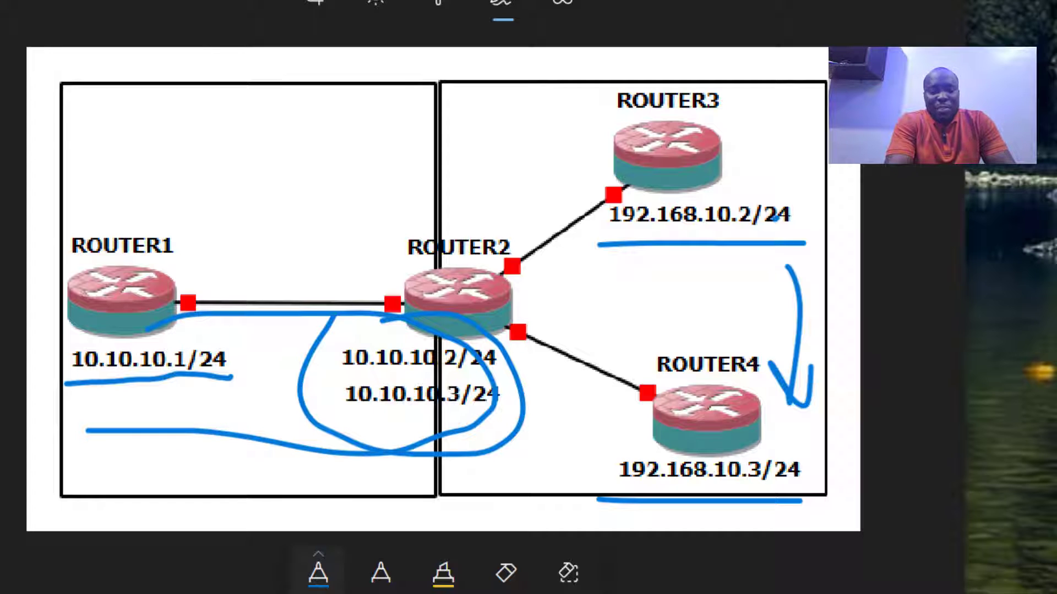
{"action": "key", "text": "ctrl+z"}
{"action": "key", "text": "ctrl+z"}
{"action": "key", "text": "ctrl+z"}
{"action": "key", "text": "ctrl+z"}
{"action": "key", "text": "ctrl+z"}
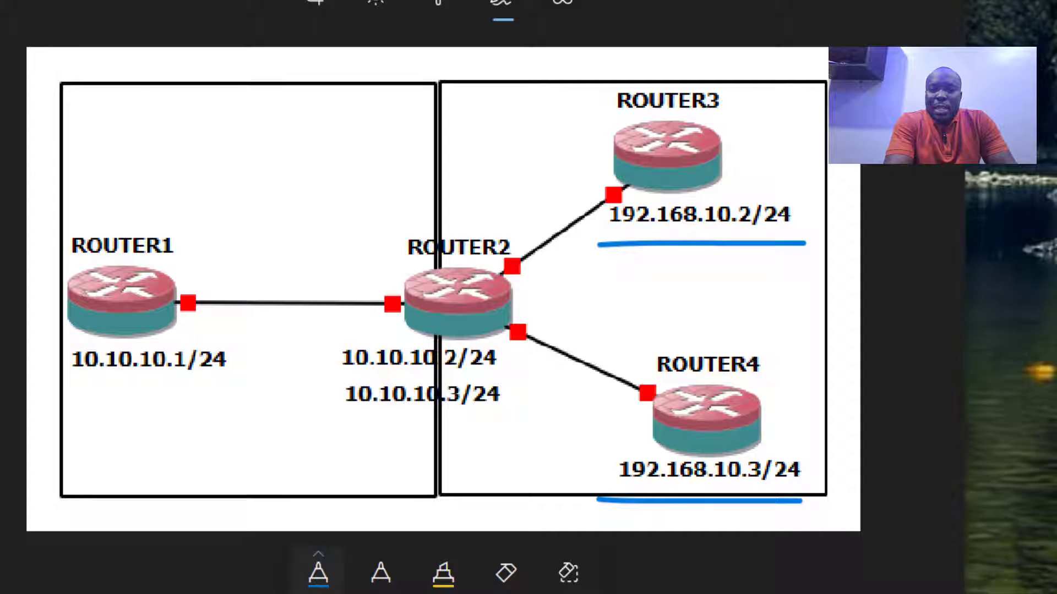
Draw an arc from Router1 to Router3, write 4 by Router4 and '1.' with an upward arrow
{"action": "mouse_move", "coordinate": [168, 281]}
{"action": "left_mouse_down"}
{"action": "mouse_move", "coordinate": [181, 248]}
{"action": "mouse_move", "coordinate": [312, 152]}
{"action": "mouse_move", "coordinate": [557, 145]}
{"action": "mouse_move", "coordinate": [613, 195]}
{"action": "mouse_move", "coordinate": [657, 238]}
{"action": "left_mouse_up"}
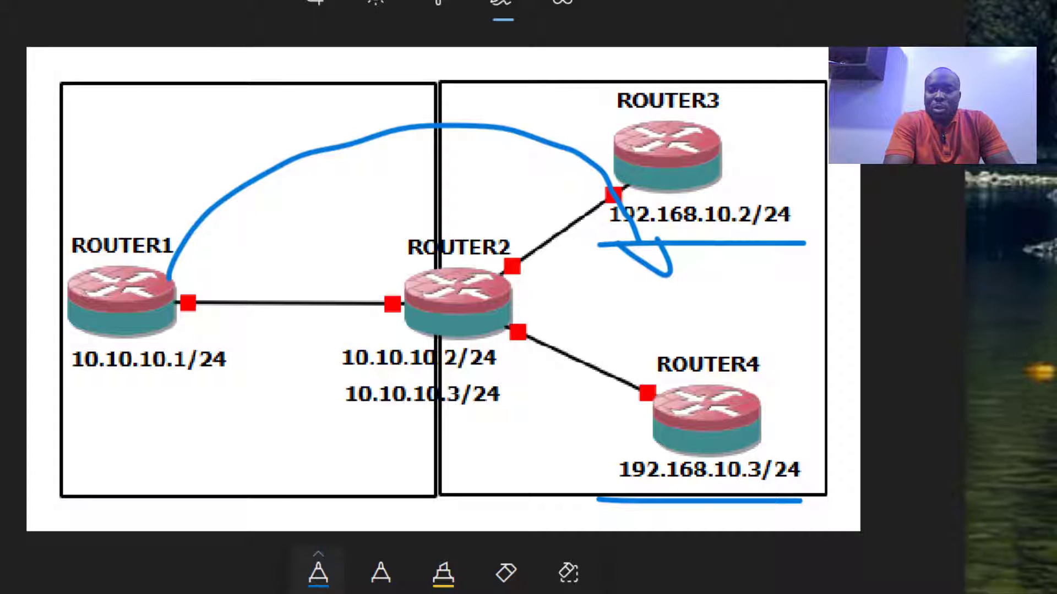
{"action": "left_click_drag", "start_coordinate": [747, 136], "coordinate": [783, 127]}
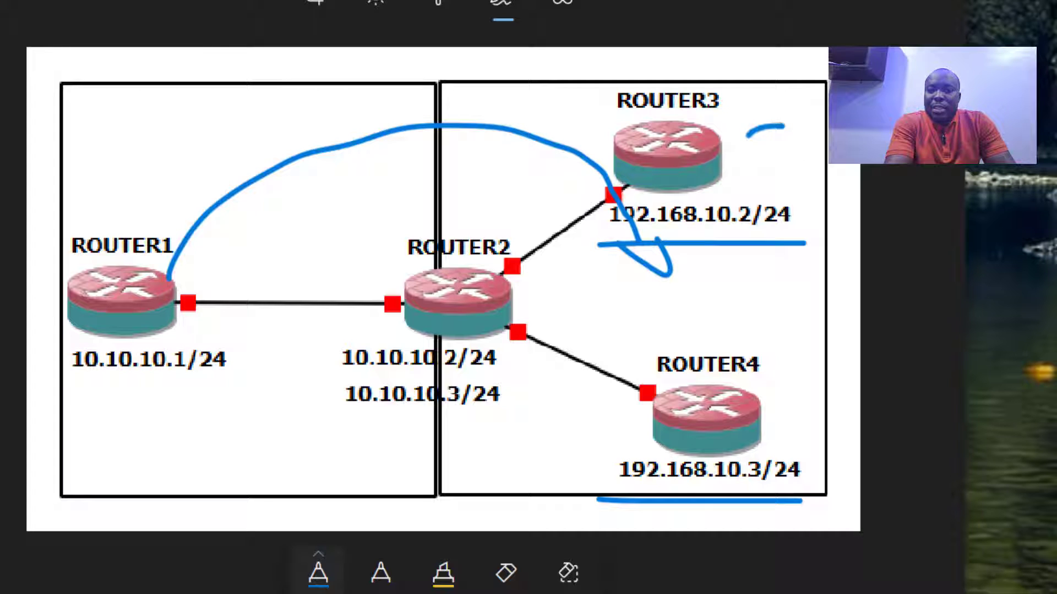
{"action": "mouse_move", "coordinate": [792, 362]}
{"action": "left_mouse_down"}
{"action": "mouse_move", "coordinate": [806, 381]}
{"action": "mouse_move", "coordinate": [801, 420]}
{"action": "left_mouse_up"}
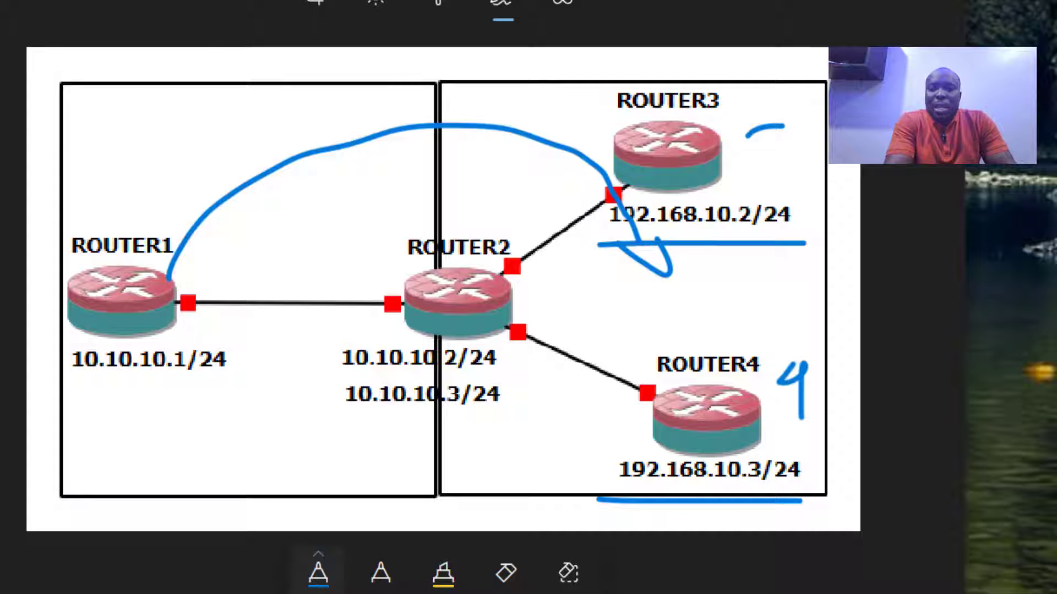
{"action": "left_click", "coordinate": [539, 270]}
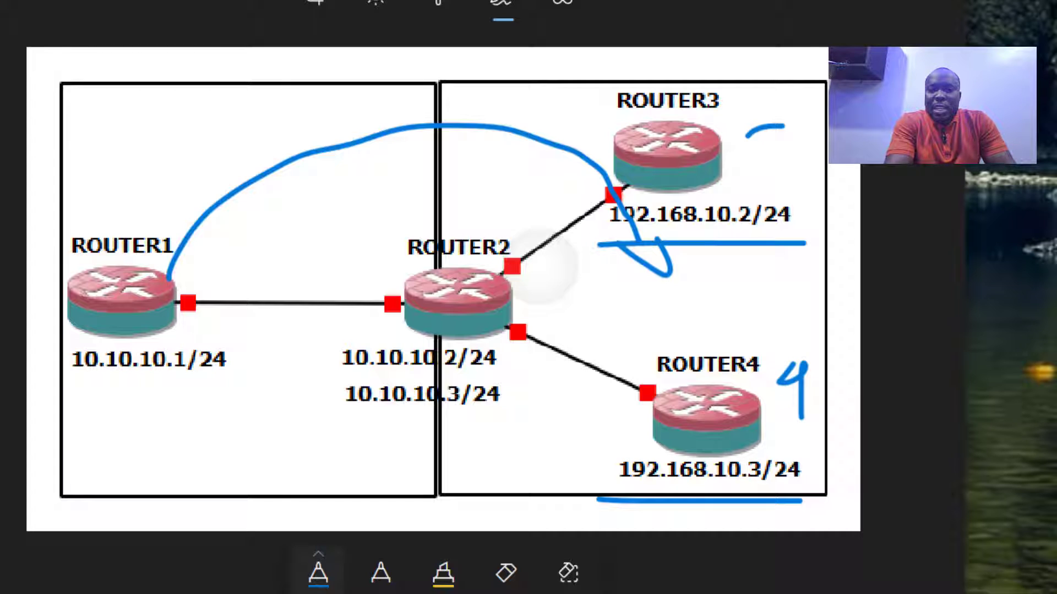
{"action": "left_click_drag", "start_coordinate": [539, 267], "coordinate": [541, 300]}
{"action": "mouse_move", "coordinate": [557, 281]}
{"action": "left_mouse_down"}
{"action": "mouse_move", "coordinate": [565, 288]}
{"action": "mouse_move", "coordinate": [624, 246]}
{"action": "mouse_move", "coordinate": [633, 262]}
{"action": "left_mouse_up"}
{"action": "left_click", "coordinate": [577, 291]}
{"action": "left_click_drag", "start_coordinate": [625, 284], "coordinate": [624, 248]}
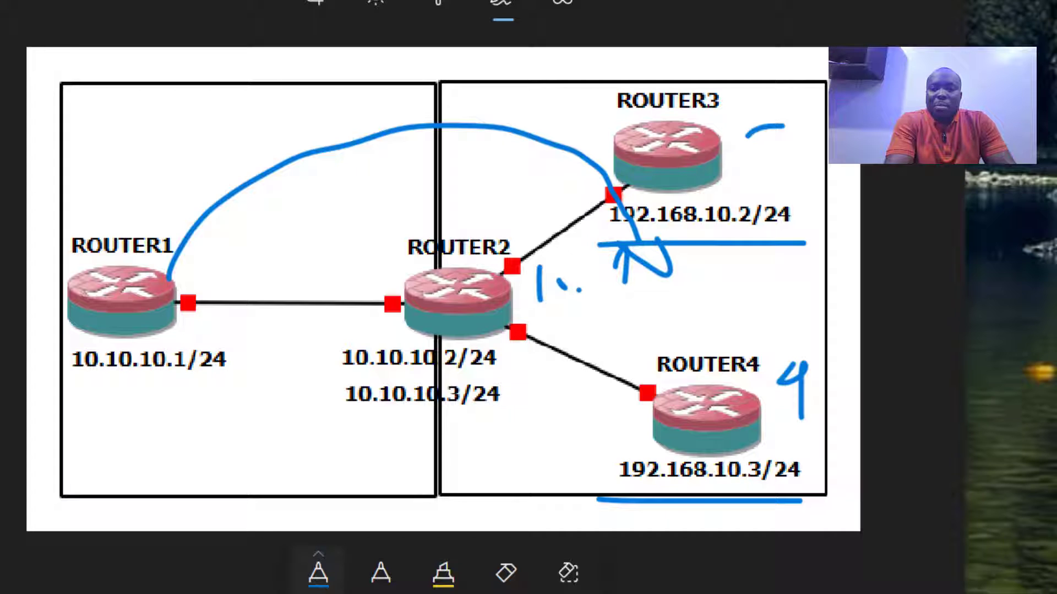
Draw an arc from Router4 back to Router1 and cross out Router2
{"action": "mouse_move", "coordinate": [690, 337]}
{"action": "left_mouse_down"}
{"action": "mouse_move", "coordinate": [645, 243]}
{"action": "mouse_move", "coordinate": [208, 334]}
{"action": "left_mouse_up"}
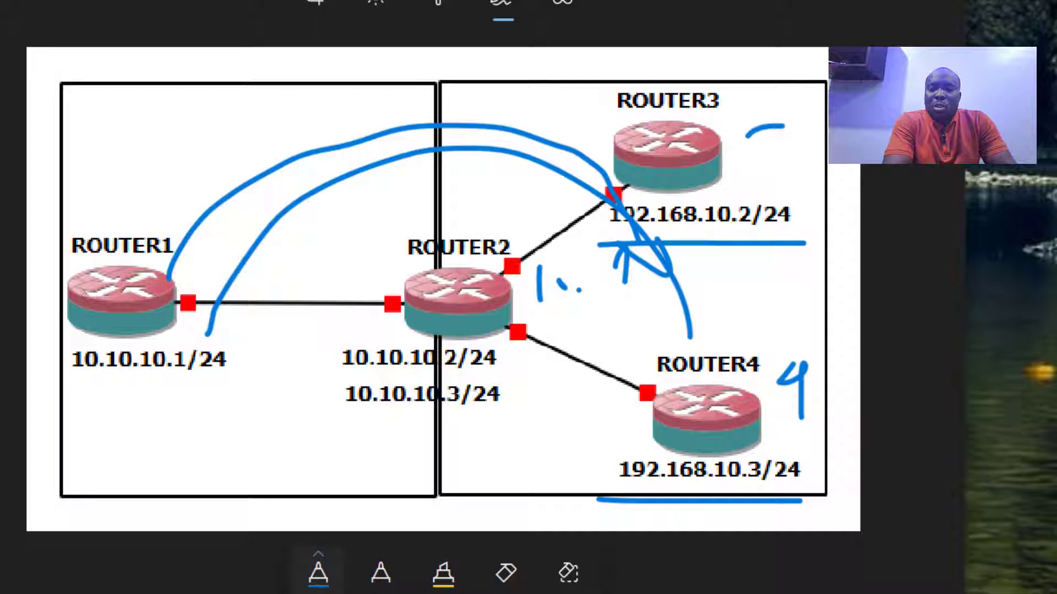
{"action": "mouse_move", "coordinate": [448, 243]}
{"action": "left_mouse_down"}
{"action": "mouse_move", "coordinate": [435, 248]}
{"action": "mouse_move", "coordinate": [499, 292]}
{"action": "mouse_move", "coordinate": [474, 242]}
{"action": "left_mouse_up"}
{"action": "left_click_drag", "start_coordinate": [468, 256], "coordinate": [432, 336]}
{"action": "left_click_drag", "start_coordinate": [416, 267], "coordinate": [502, 335]}
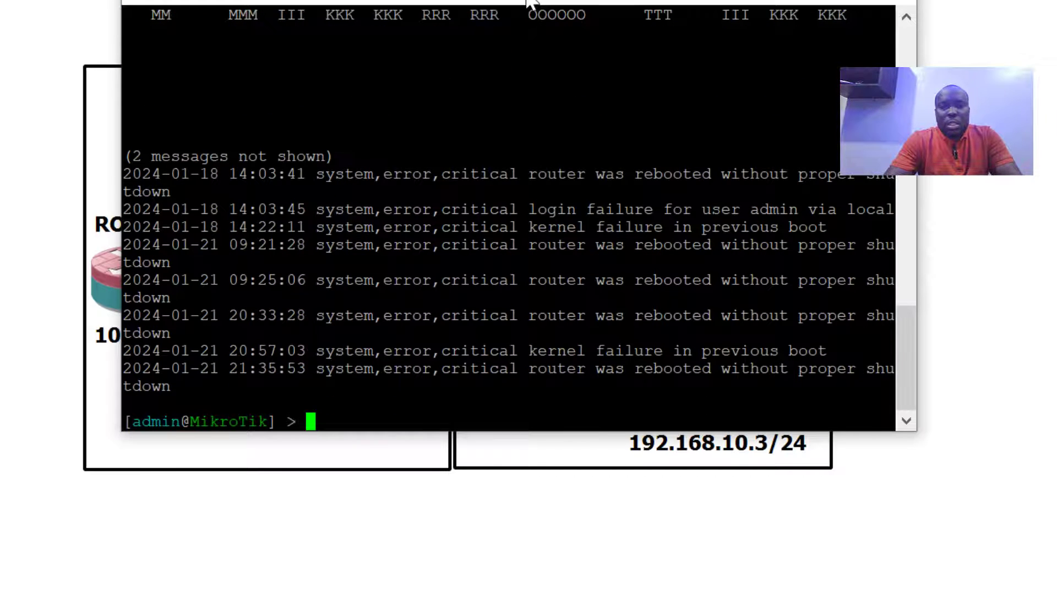
Print Router2's addresses with 'ip add pr' and highlight the 10.10.10.2/24 and 192.168.10.1/24 rows
{"action": "type", "text": "ip add pr"}
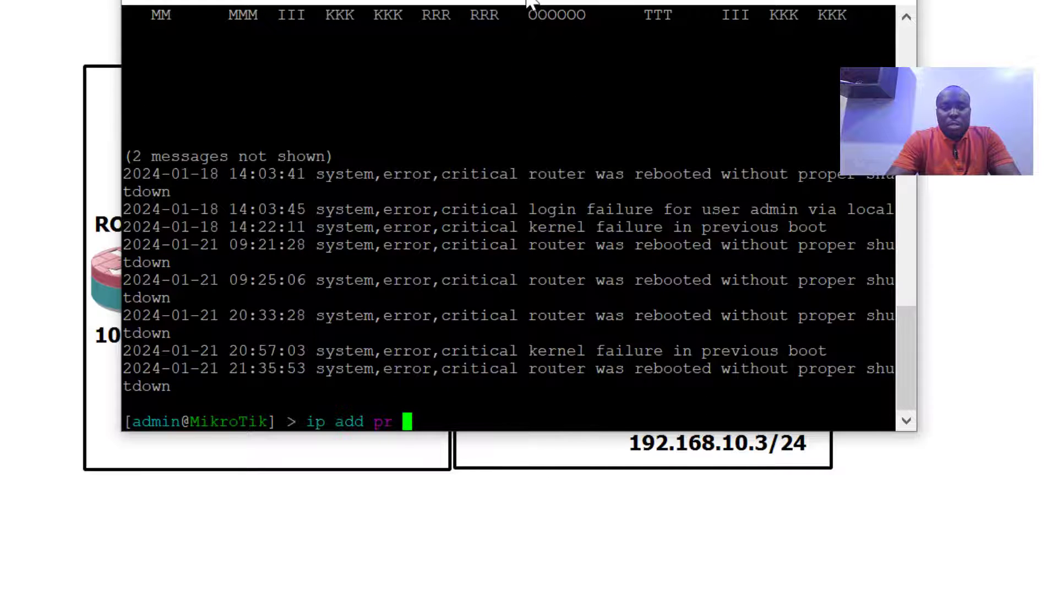
{"action": "key", "text": "Return"}
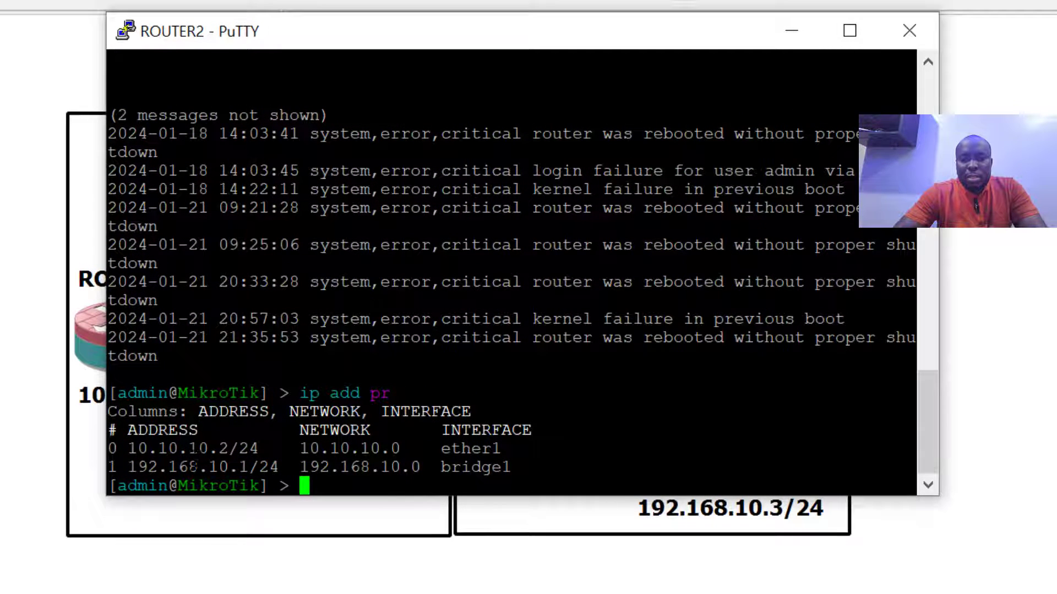
{"action": "left_click_drag", "start_coordinate": [128, 449], "coordinate": [289, 468]}
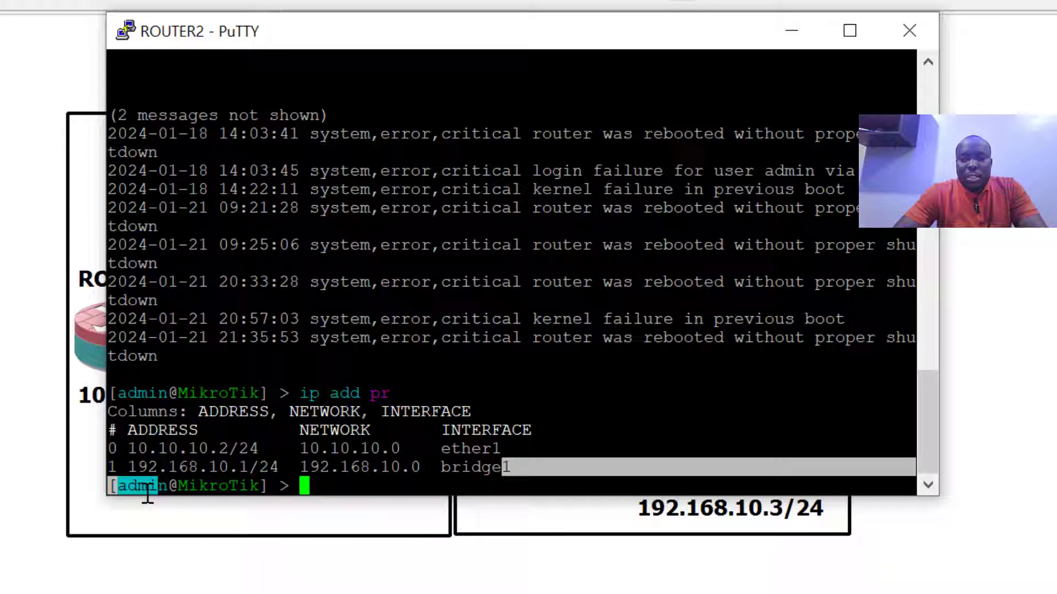
{"action": "left_click_drag", "start_coordinate": [148, 496], "coordinate": [127, 467]}
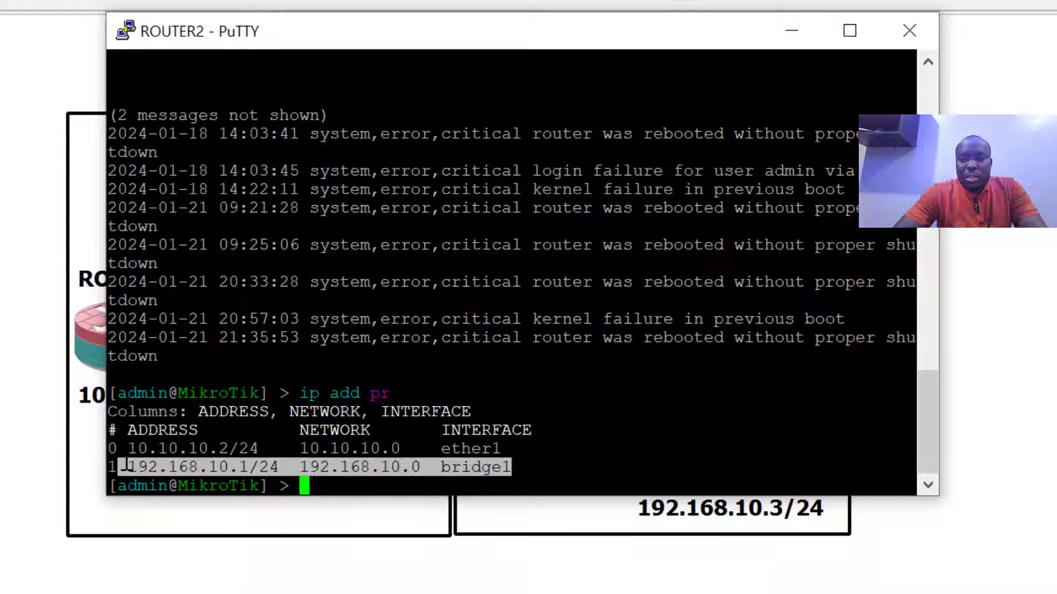
{"action": "left_click", "coordinate": [317, 497]}
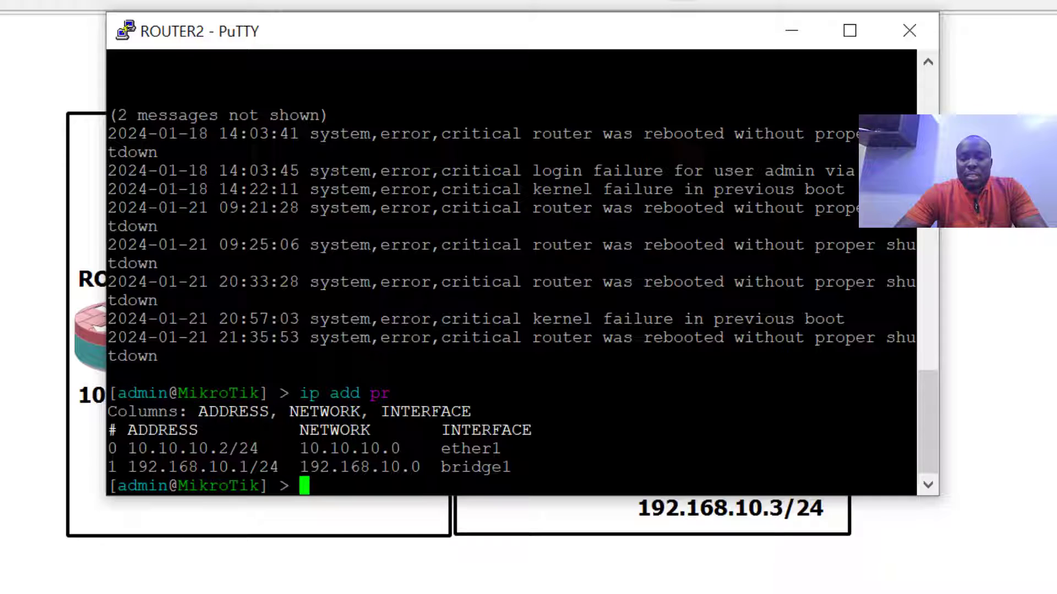
{"action": "type", "text": "ip fire nat "}
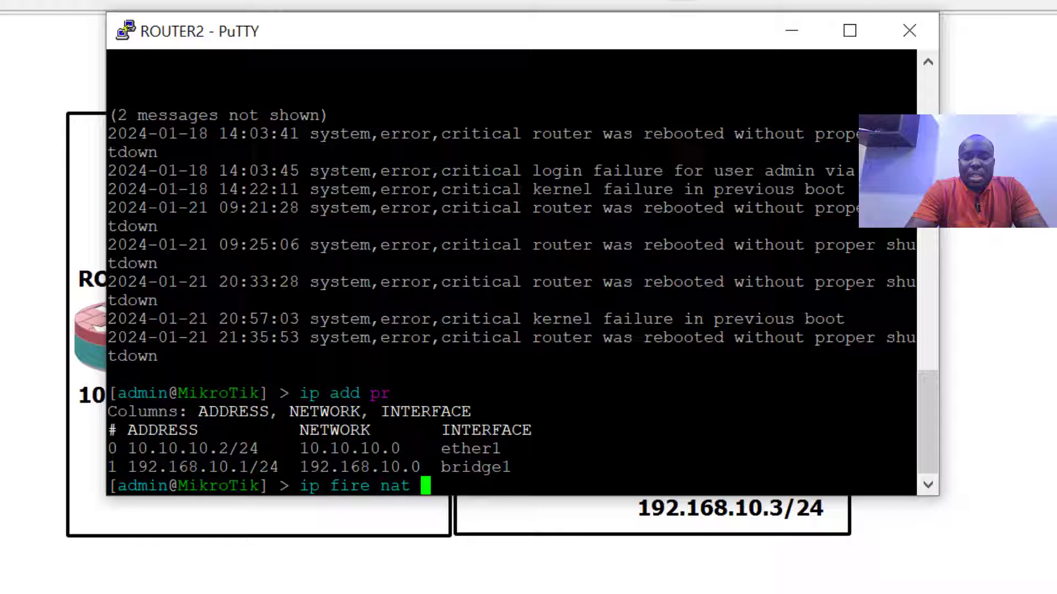
{"action": "type", "text": "add "}
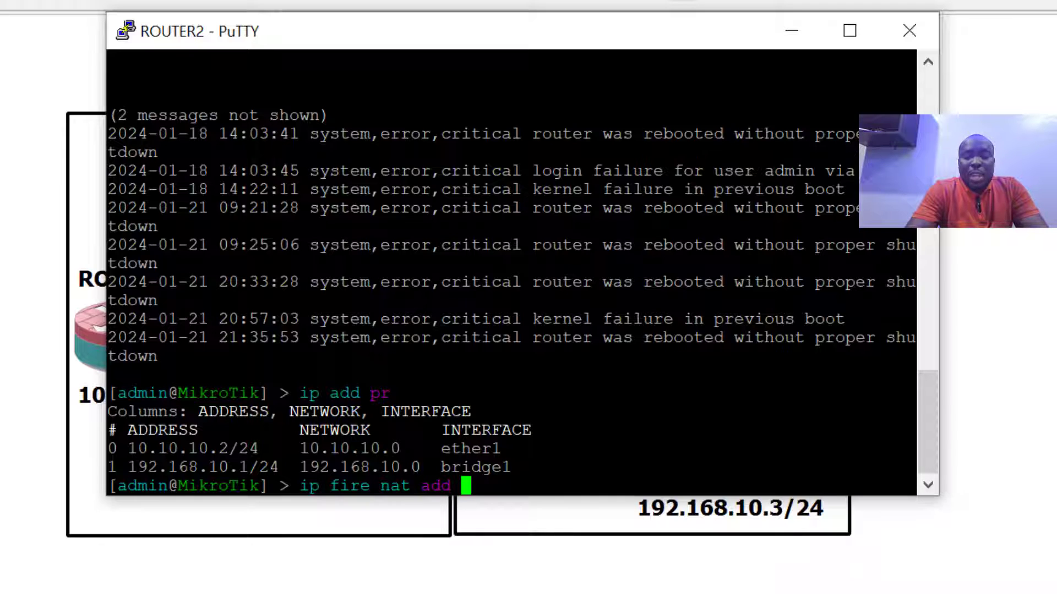
{"action": "type", "text": "out-in"}
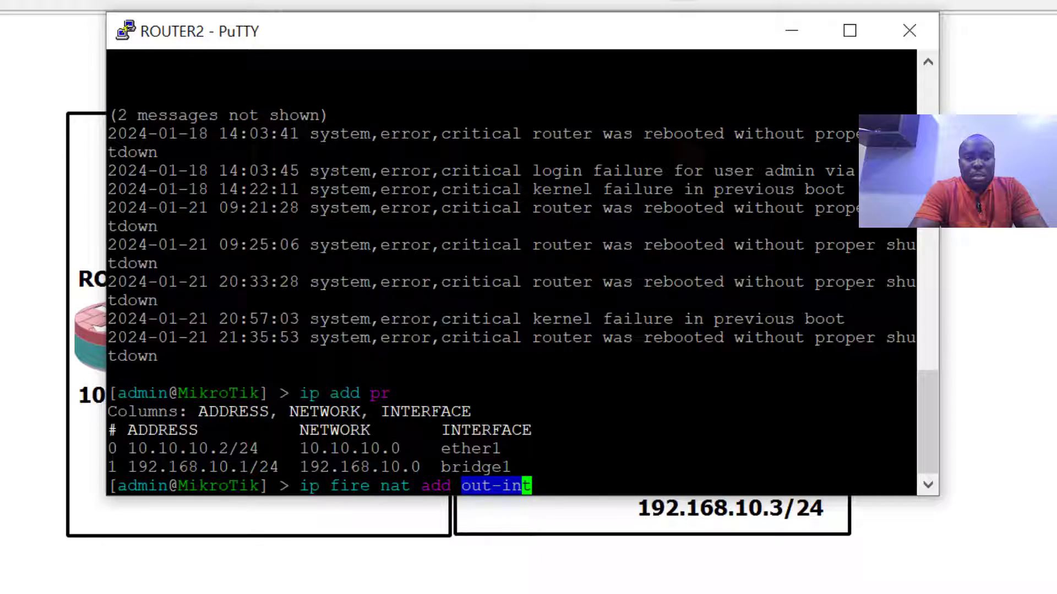
Complete and apply the NAT rule out-interface=ether1 chain=srcnat action=masquerade
{"action": "key", "text": "Tab"}
{"action": "type", "text": "="}
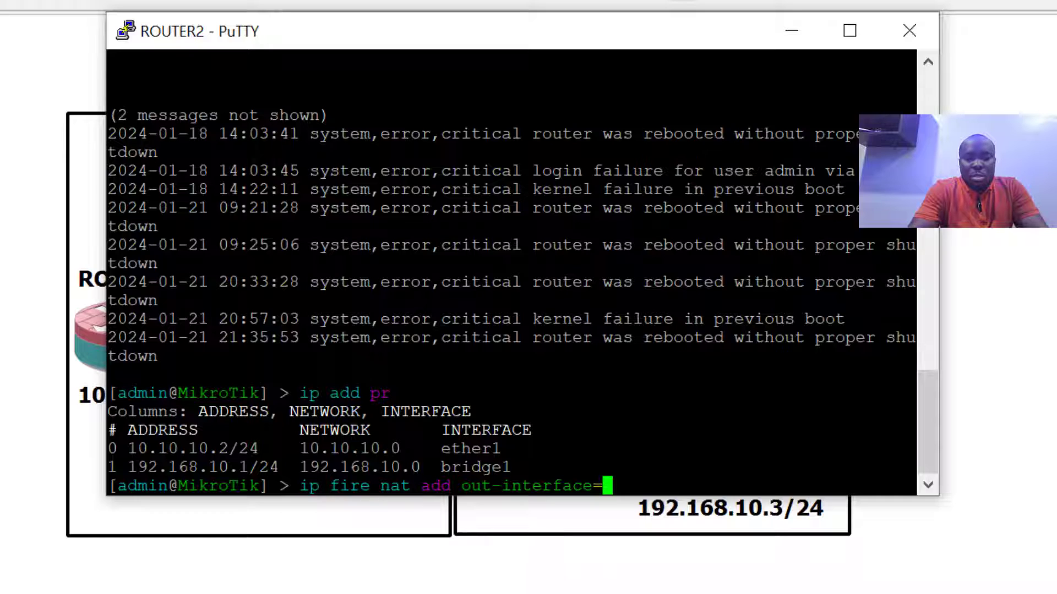
{"action": "type", "text": "ether1 "}
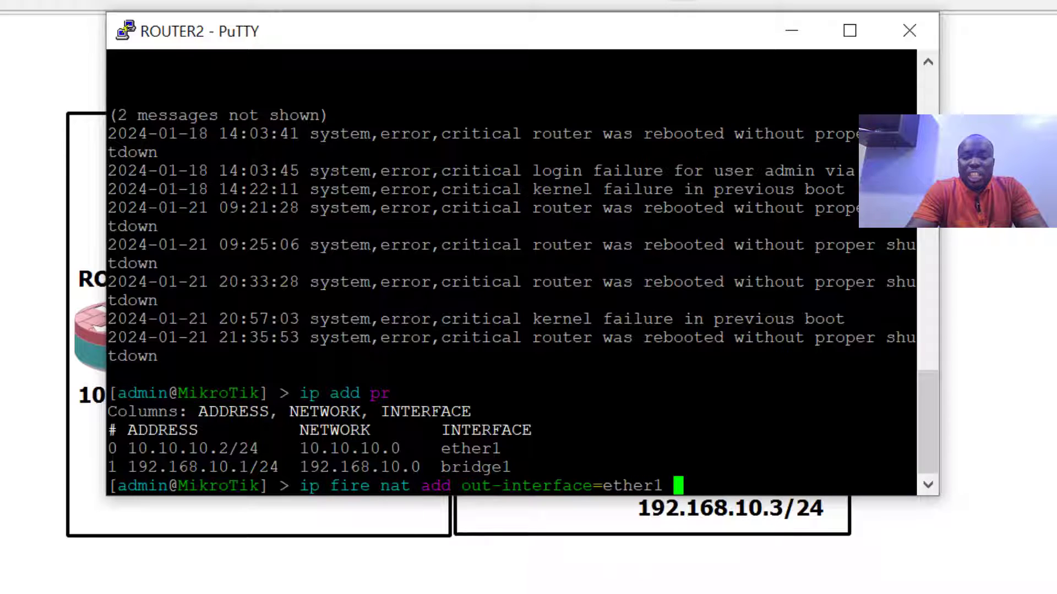
{"action": "type", "text": "chain="}
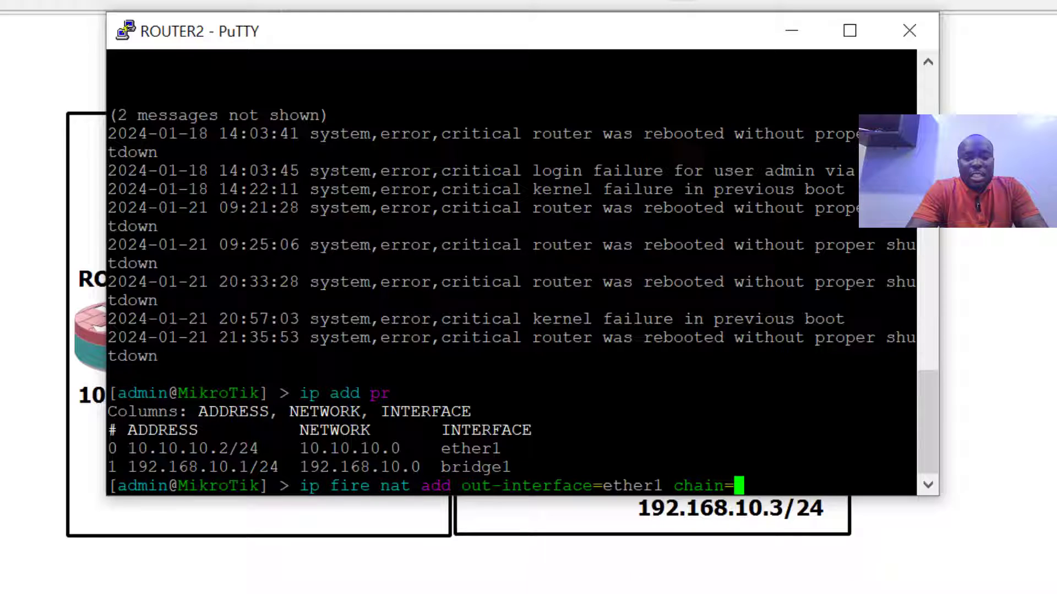
{"action": "type", "text": "srcnat "}
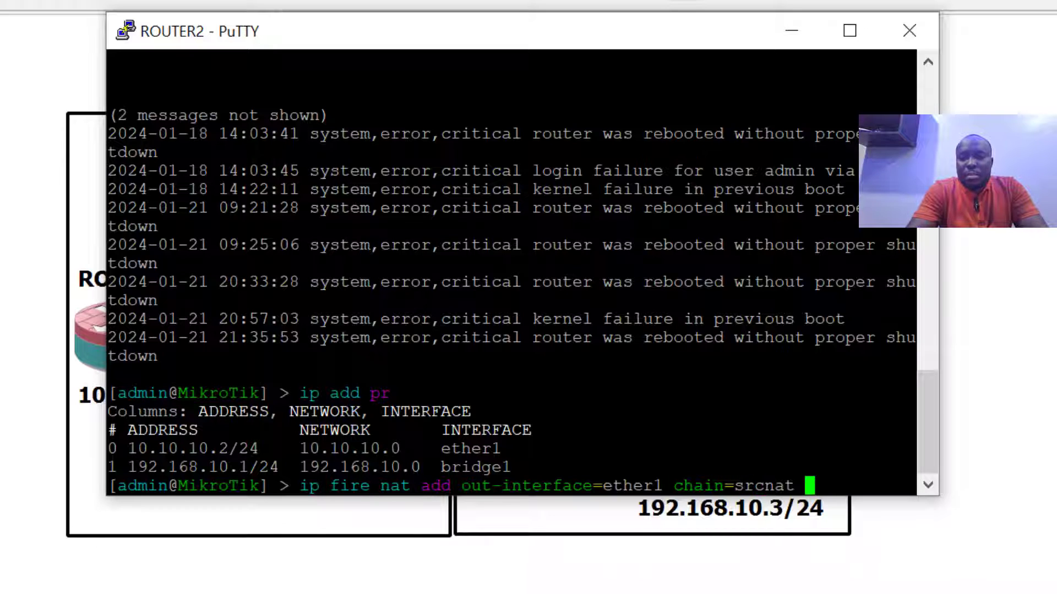
{"action": "type", "text": "action="}
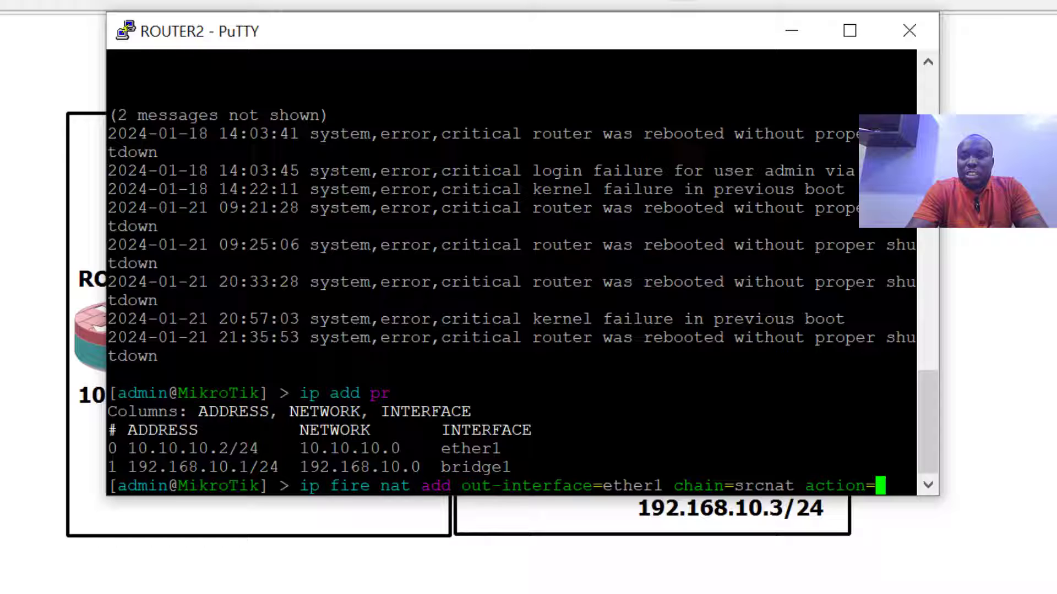
{"action": "type", "text": "masquerade"}
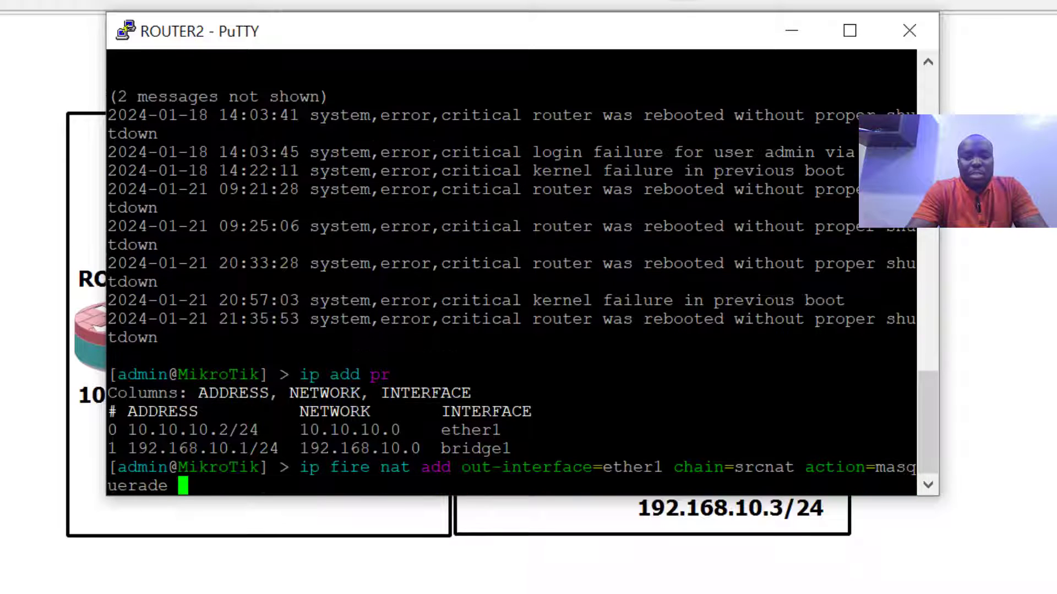
{"action": "key", "text": "Return"}
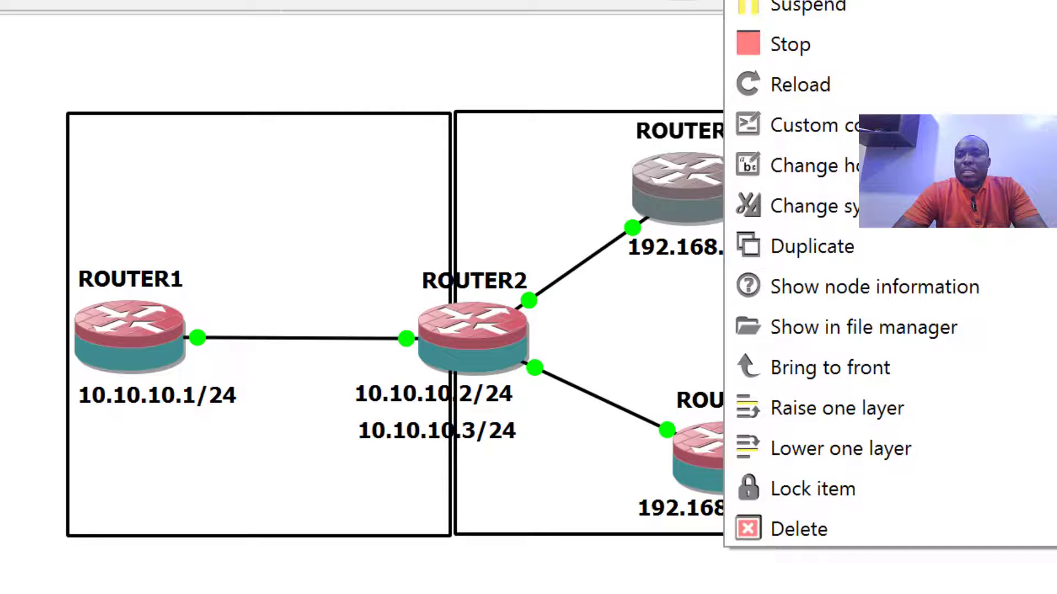
Open Router3's console, log in as admin with an empty password, and ping 10.10.10.1
{"action": "left_click", "coordinate": [804, 5]}
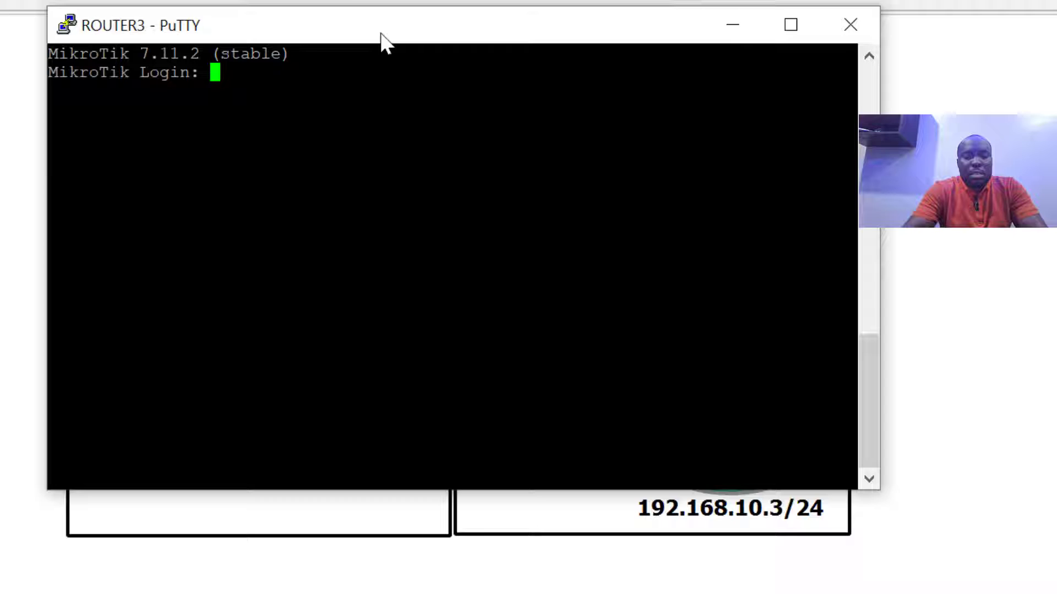
{"action": "type", "text": "admin"}
{"action": "key", "text": "Return"}
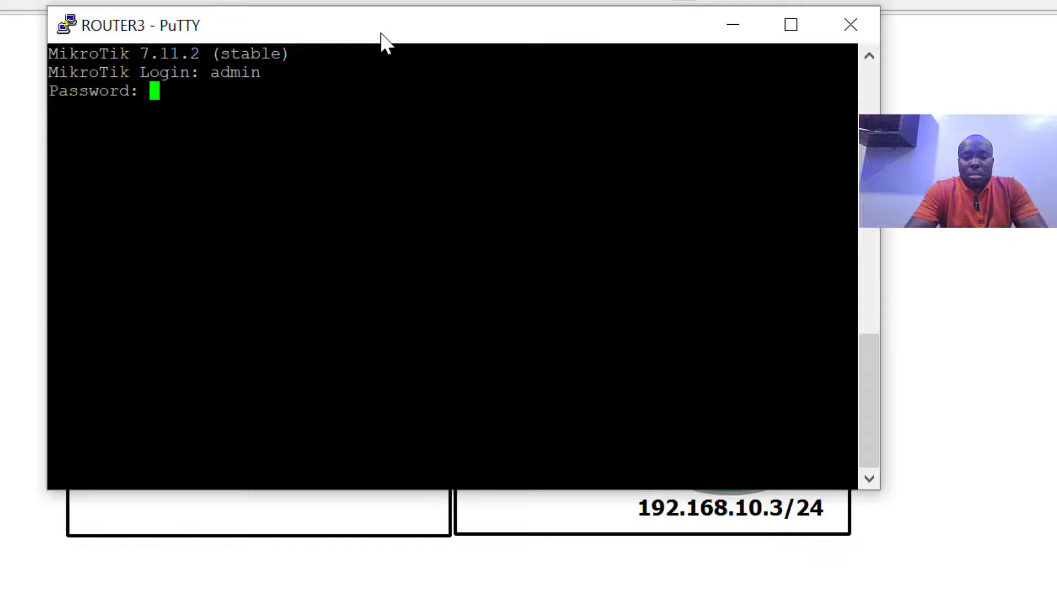
{"action": "key", "text": "Return"}
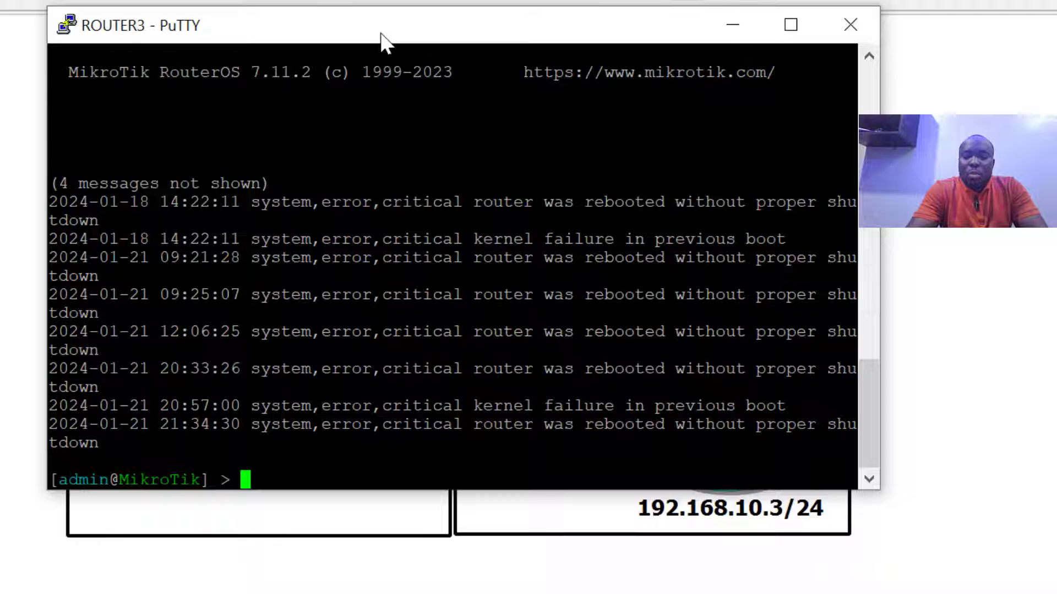
{"action": "type", "text": "ping 10.10"}
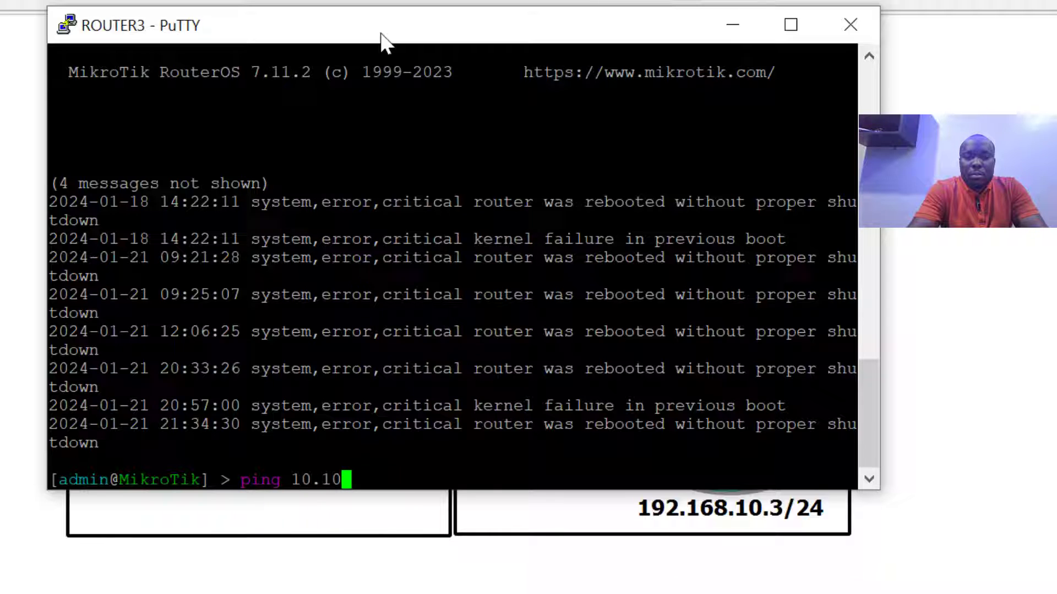
{"action": "type", "text": ".10.1"}
{"action": "key", "text": "Return"}
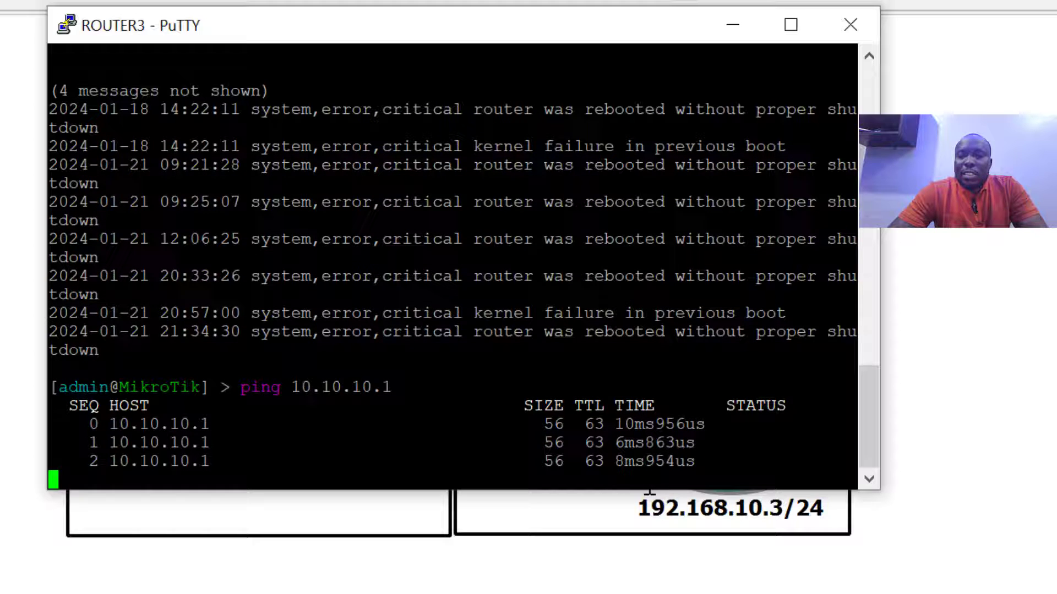
Open a console to ROUTER4 from the topology and log in as admin
{"action": "left_click", "coordinate": [732, 26]}
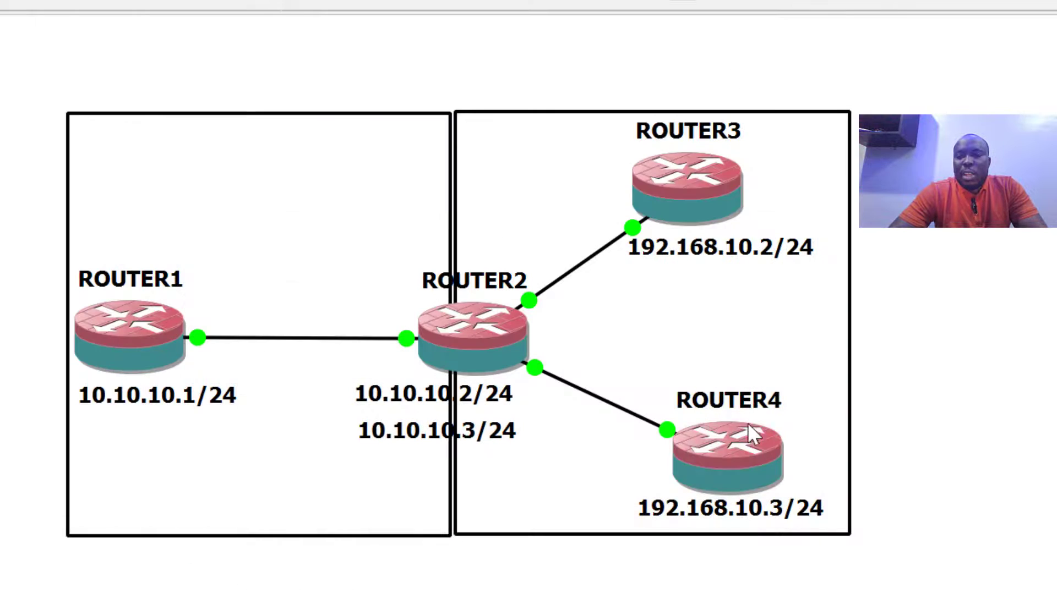
{"action": "right_click", "coordinate": [757, 460]}
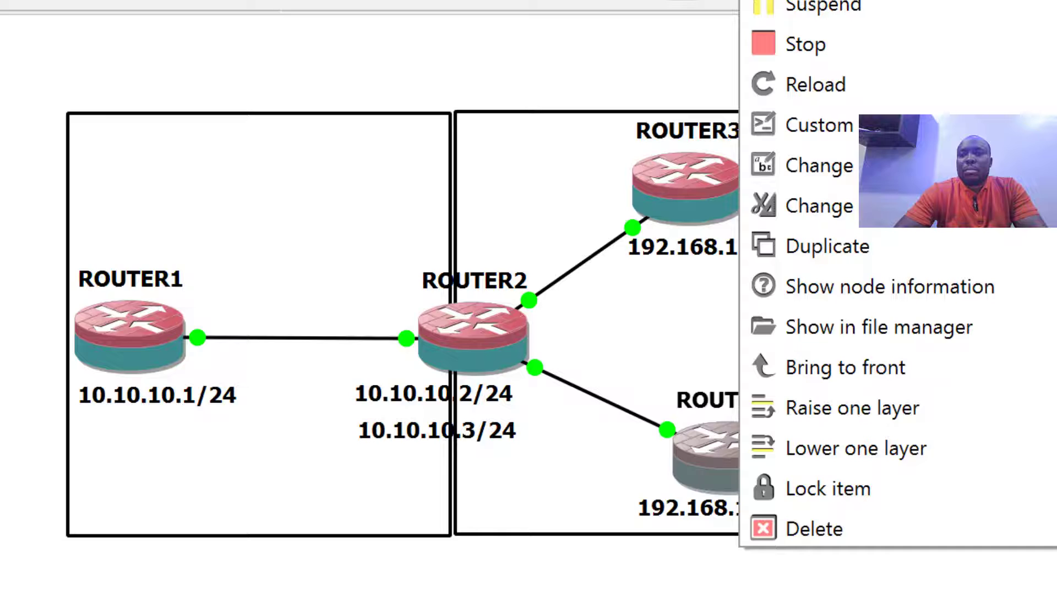
{"action": "left_click", "coordinate": [814, 3]}
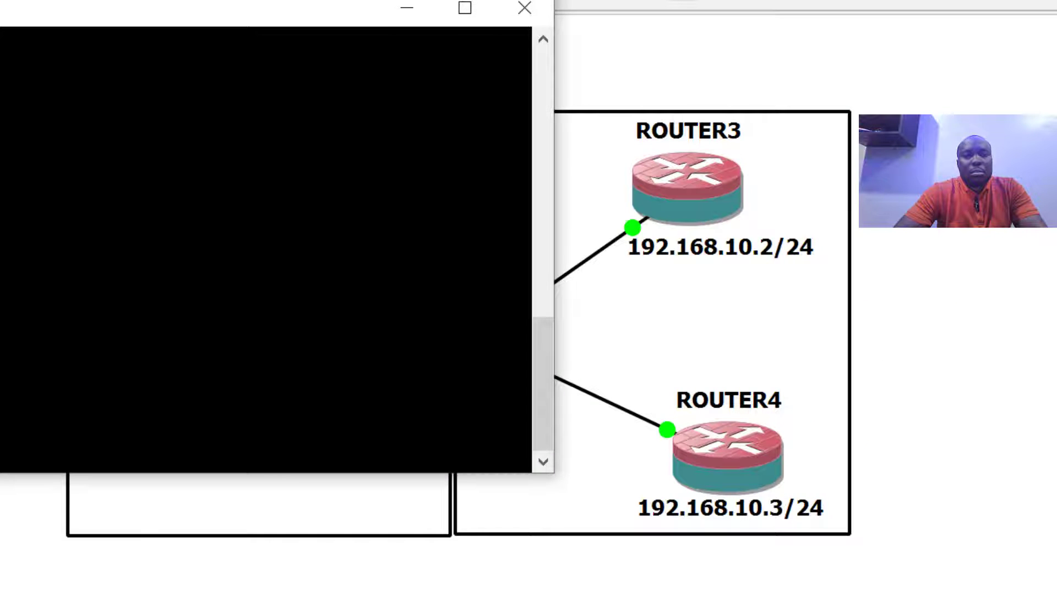
{"action": "type", "text": "adm"}
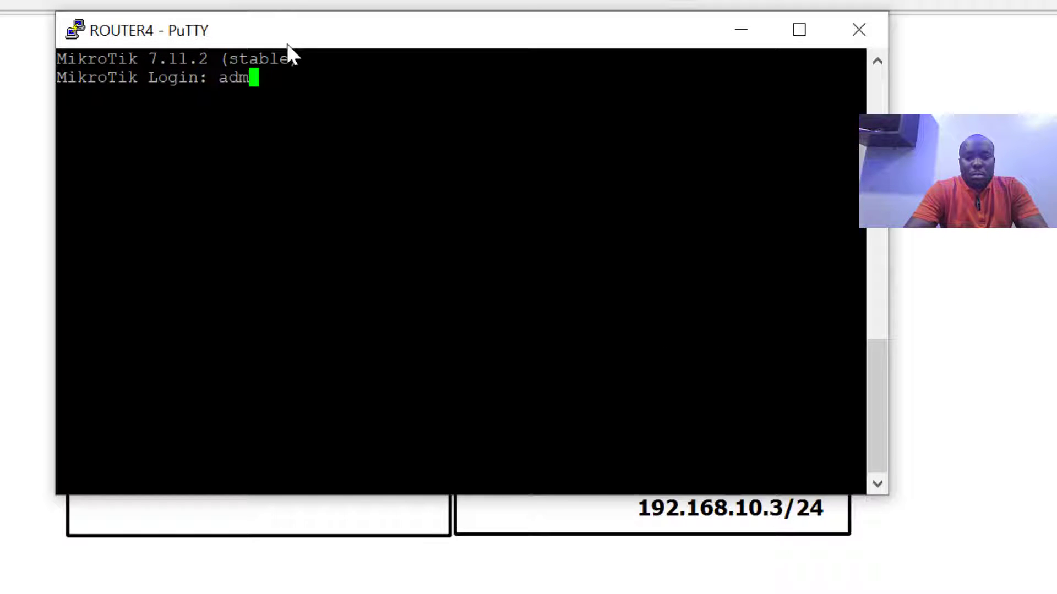
{"action": "type", "text": "in"}
{"action": "key", "text": "Return"}
{"action": "key", "text": "Return"}
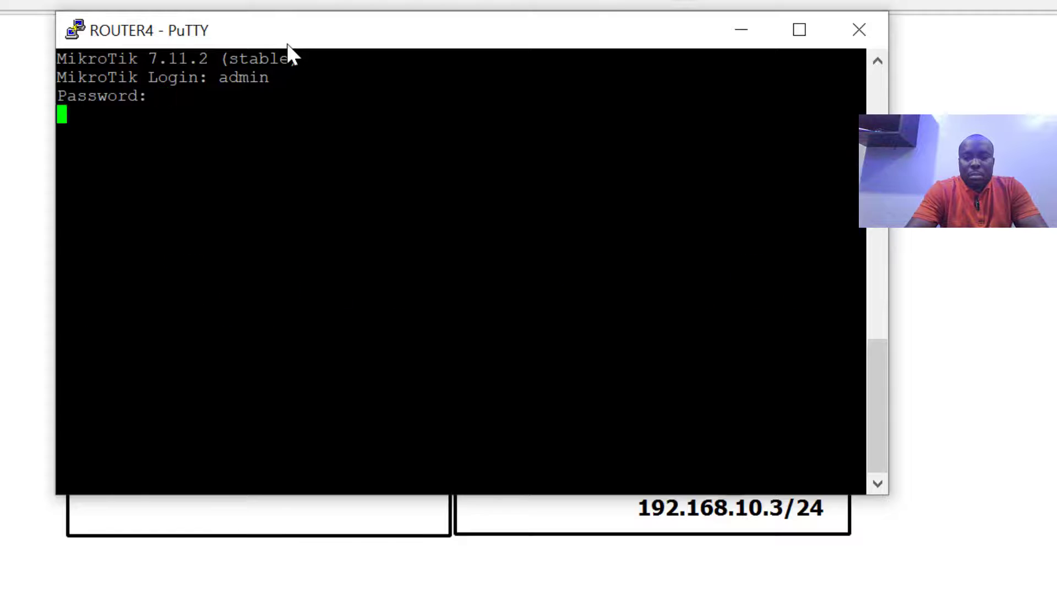
Ping 10.10.10.1 from Router4, retyping the command after a typo
{"action": "type", "text": "ng 10.10.10.1"}
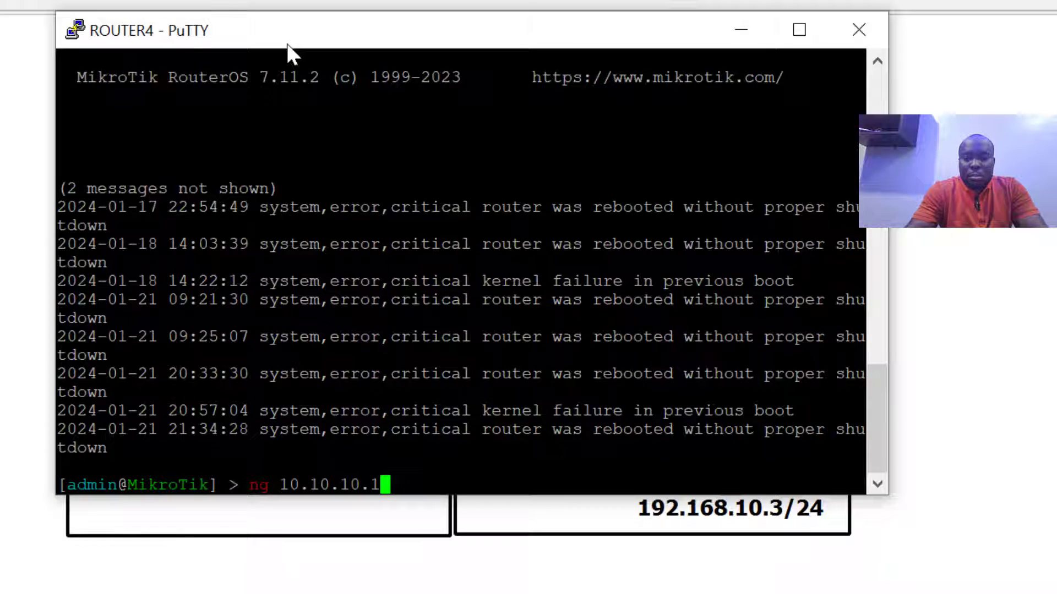
{"action": "key", "text": "Return"}
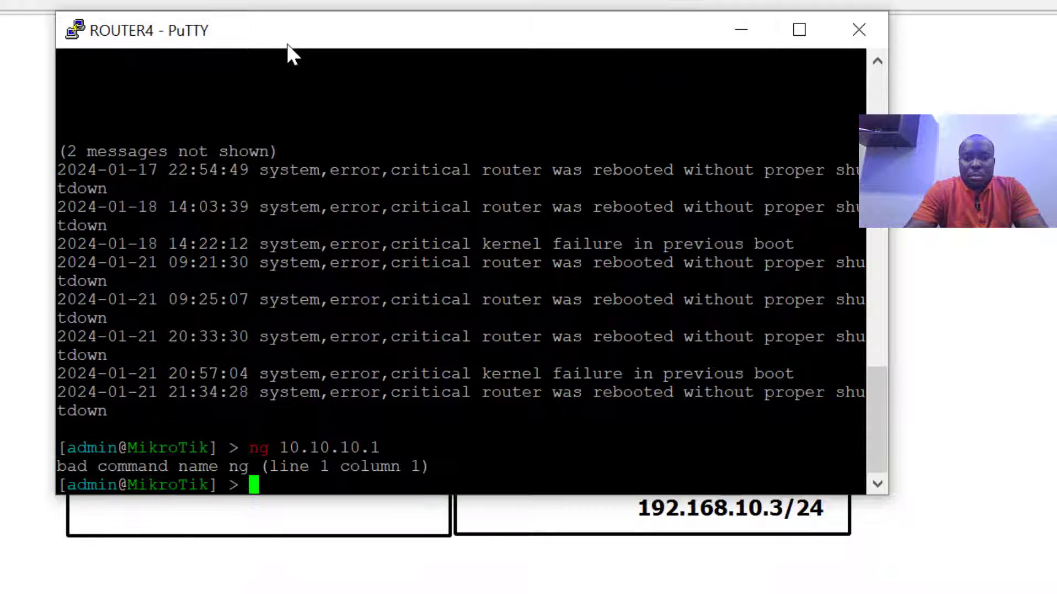
{"action": "type", "text": "ping"}
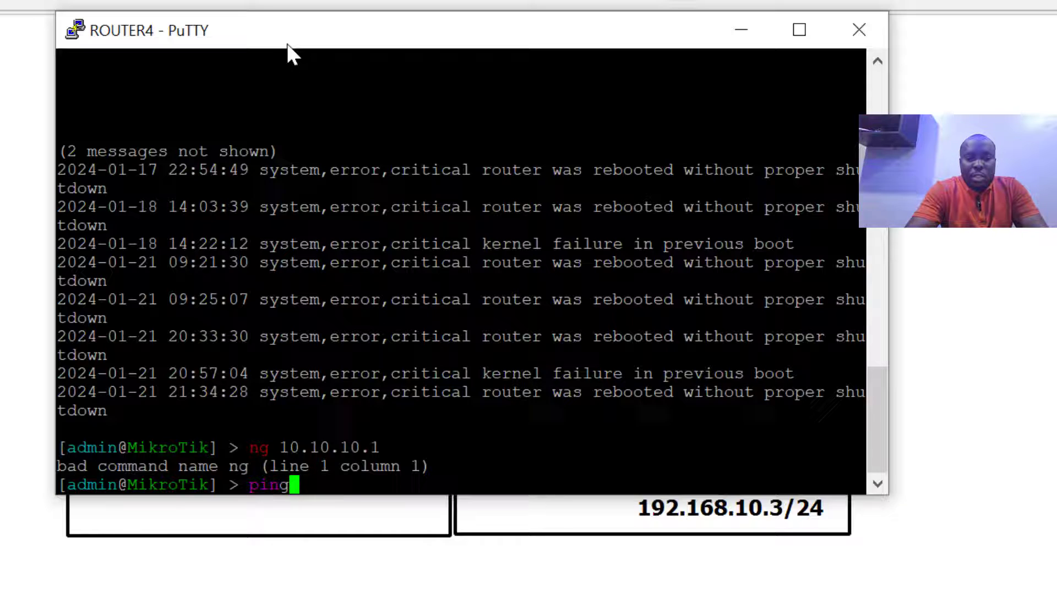
{"action": "type", "text": " 10.10.10.1"}
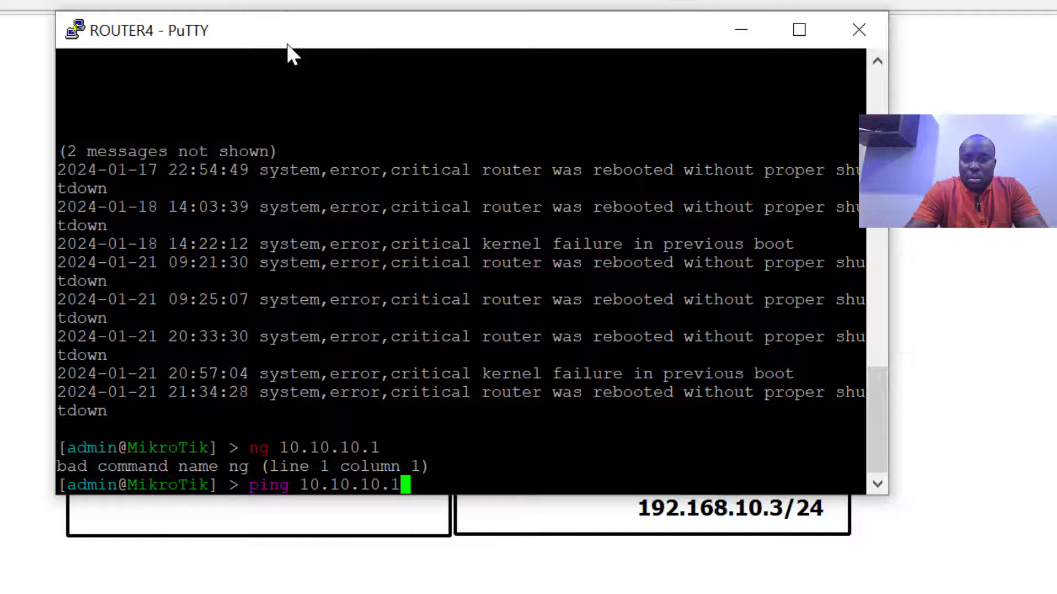
{"action": "key", "text": "Return"}
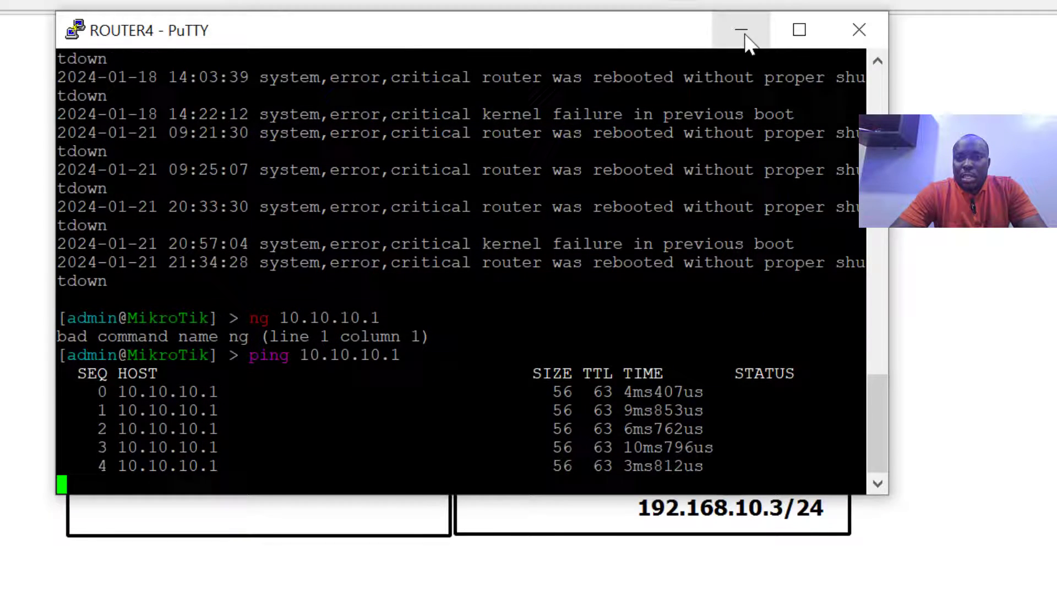
Confirm the ICMP requests to 10.10.10.1 come from 10.10.10.2 in Wireshark, then quit it
{"action": "left_click", "coordinate": [743, 34]}
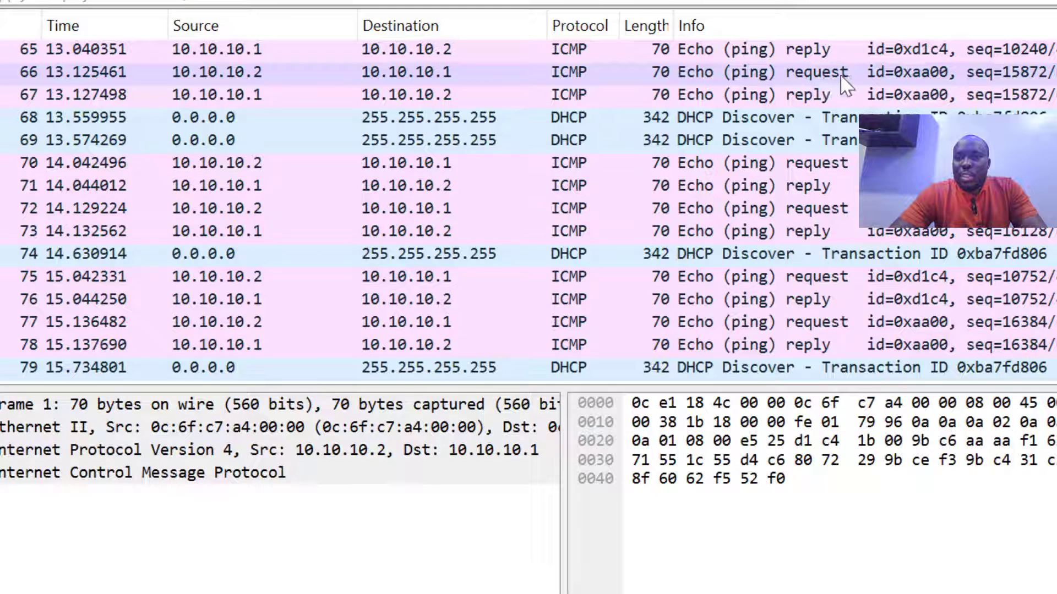
{"action": "mouse_move", "coordinate": [216, 50]}
{"action": "left_mouse_down"}
{"action": "mouse_move", "coordinate": [184, 88]}
{"action": "mouse_move", "coordinate": [242, 87]}
{"action": "left_mouse_up"}
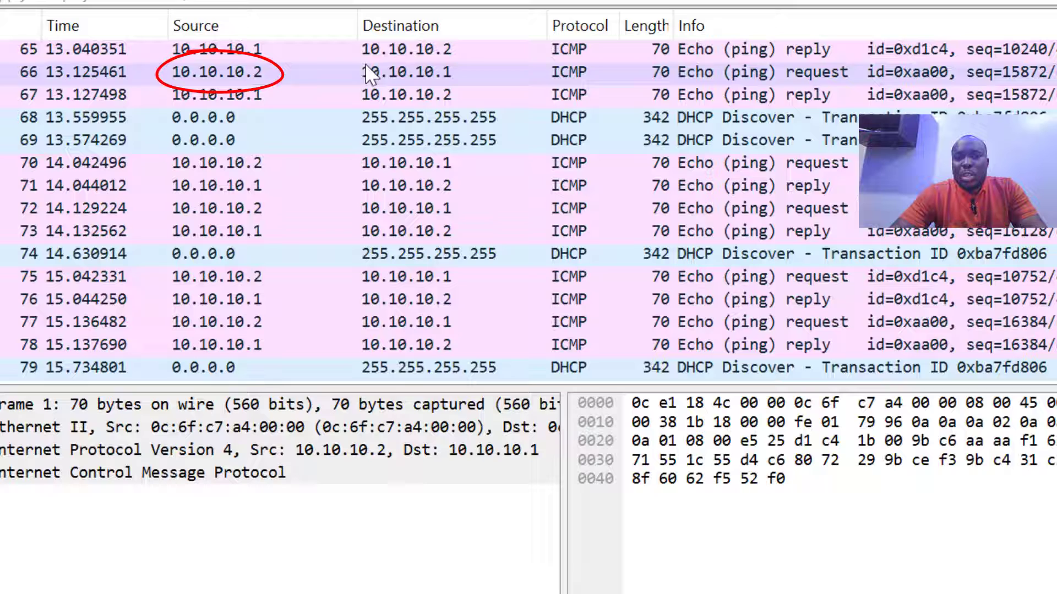
{"action": "mouse_move", "coordinate": [229, 87]}
{"action": "left_mouse_down"}
{"action": "mouse_move", "coordinate": [179, 108]}
{"action": "mouse_move", "coordinate": [207, 102]}
{"action": "left_mouse_up"}
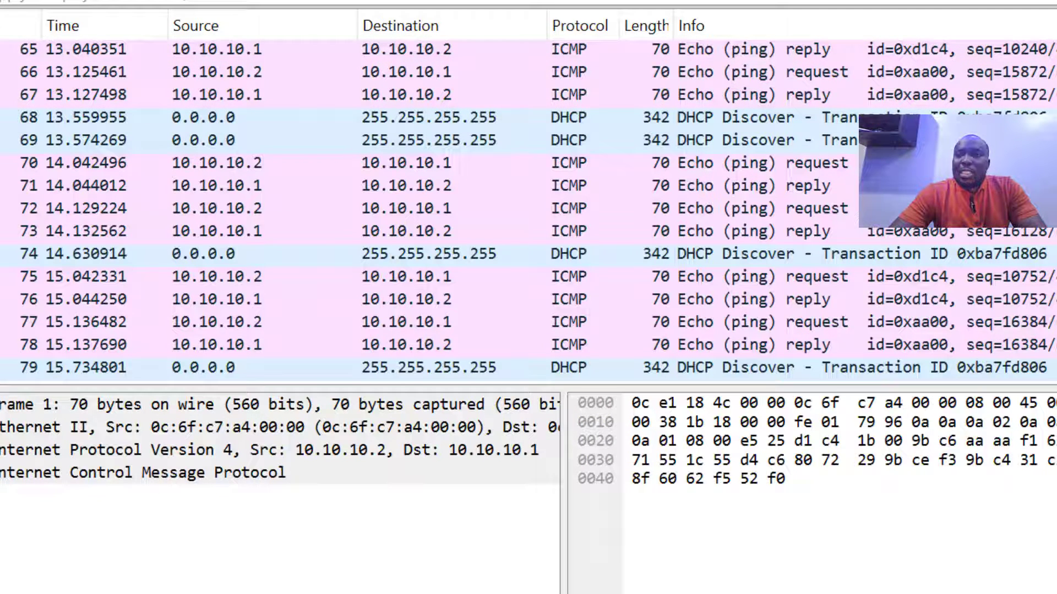
{"action": "key", "text": "ctrl+q"}
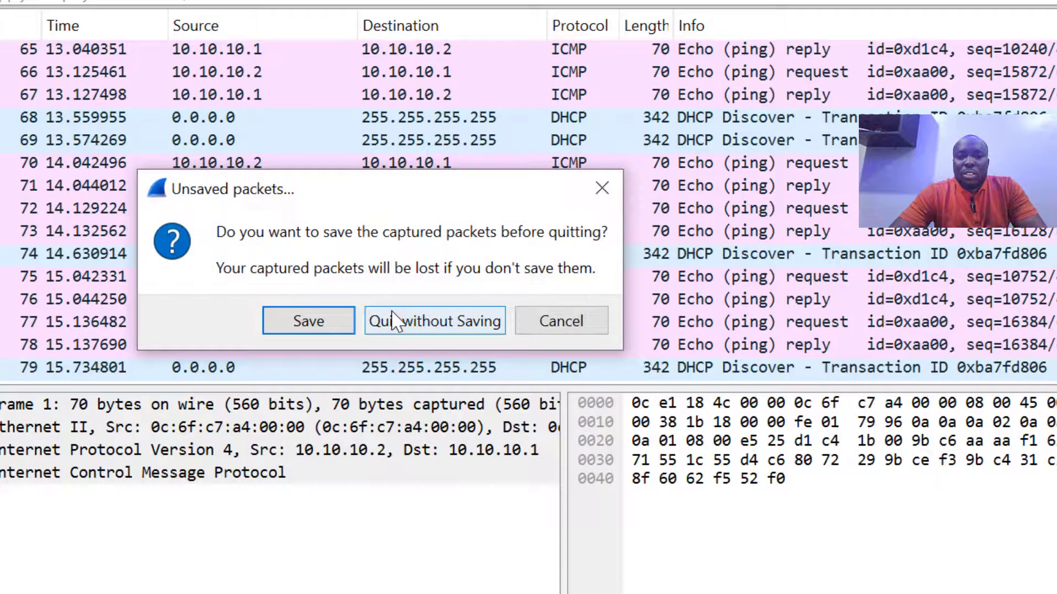
Close Wireshark without saving the capture and open ROUTER2's console
{"action": "left_click", "coordinate": [392, 320]}
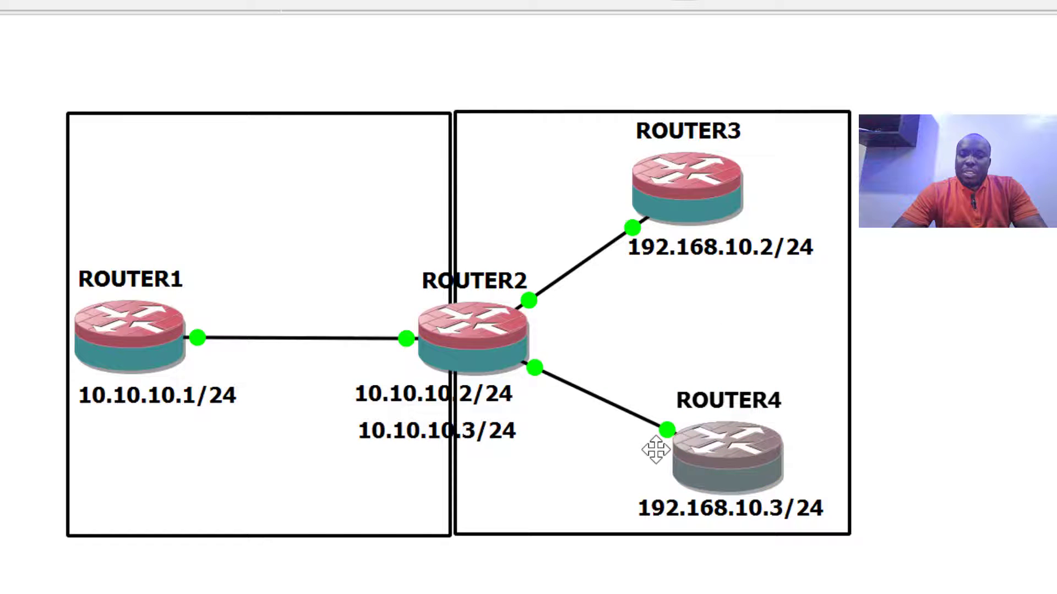
{"action": "double_click", "coordinate": [488, 282]}
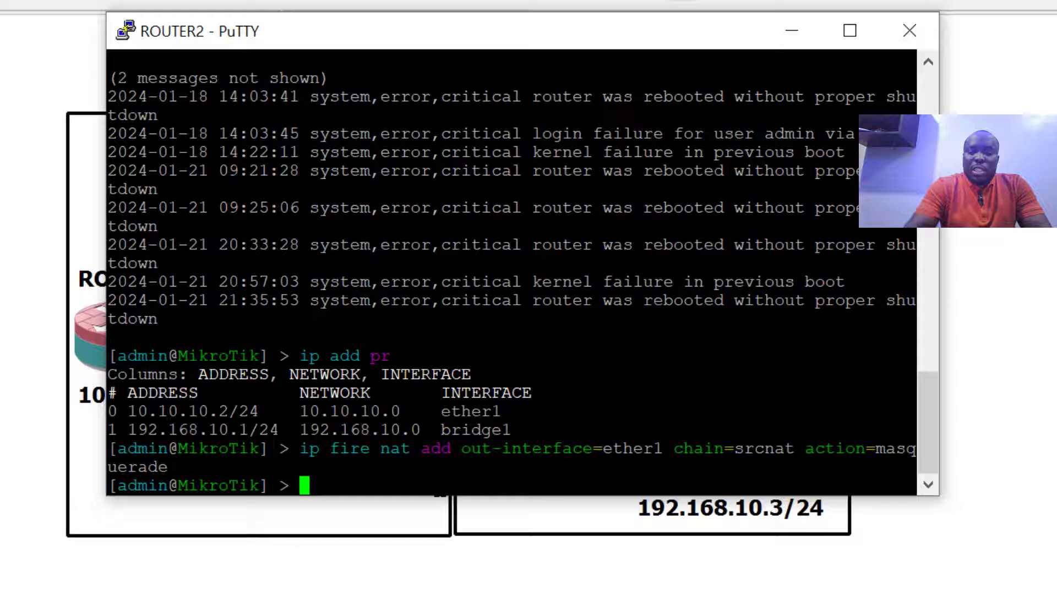
Remove NAT rule 0 from Router2 and print the NAT rules to confirm none remain
{"action": "type", "text": "ip fire "}
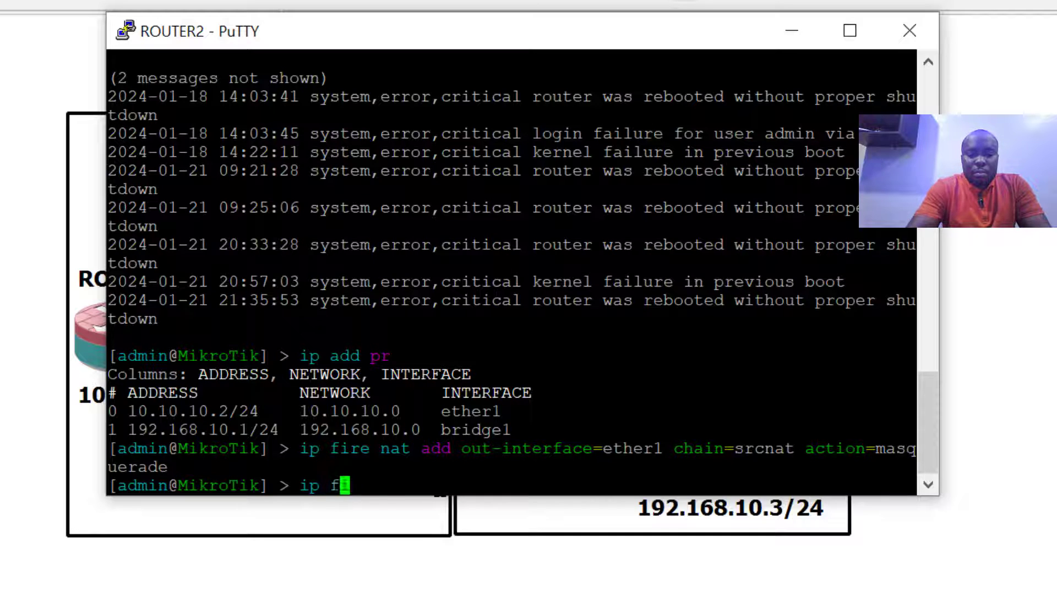
{"action": "type", "text": "nat re"}
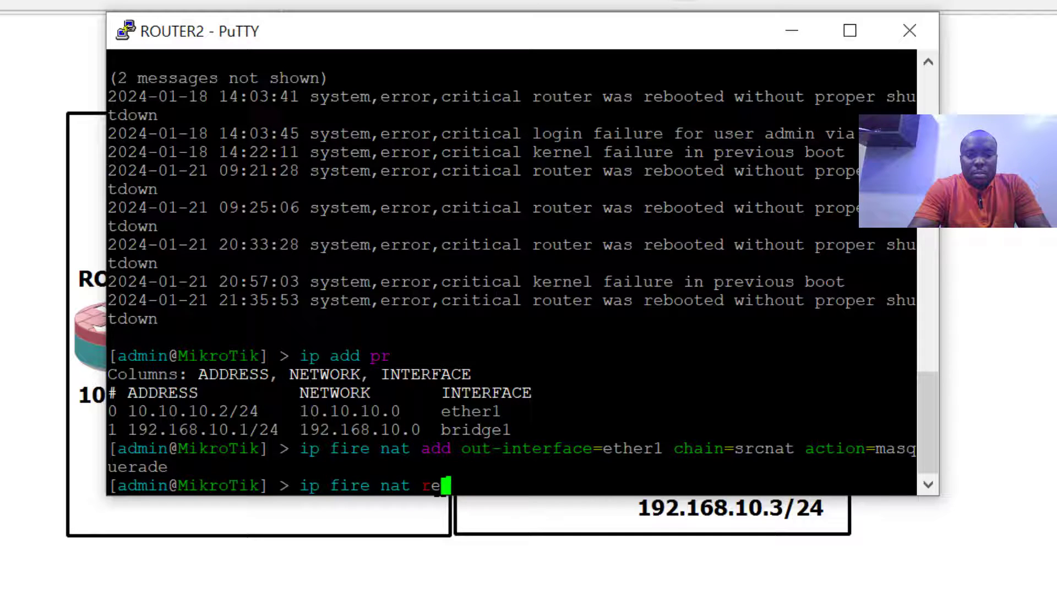
{"action": "type", "text": "m 0"}
{"action": "key", "text": "Return"}
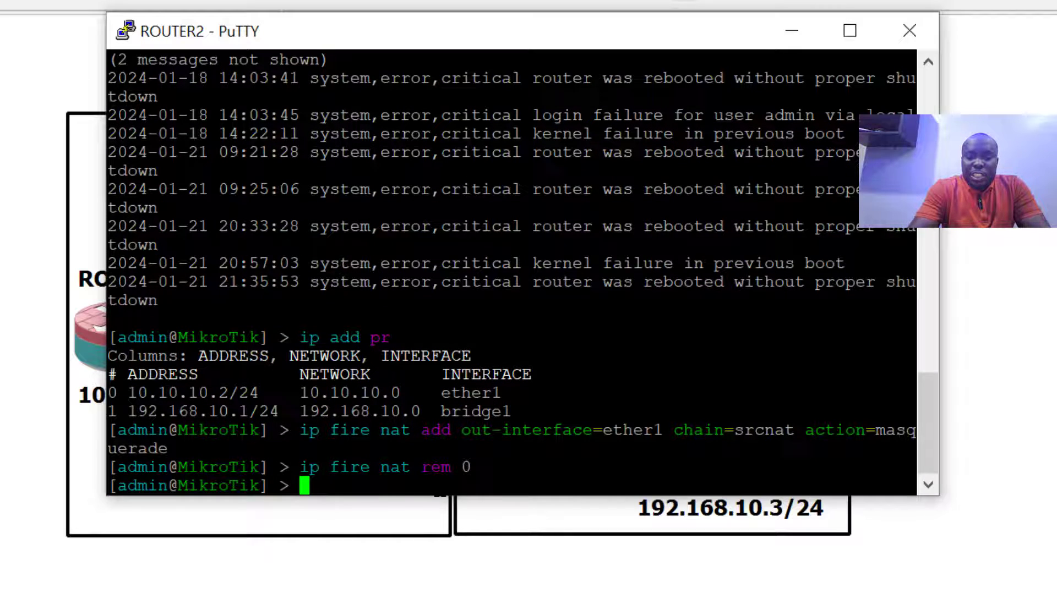
{"action": "type", "text": "ip fire "}
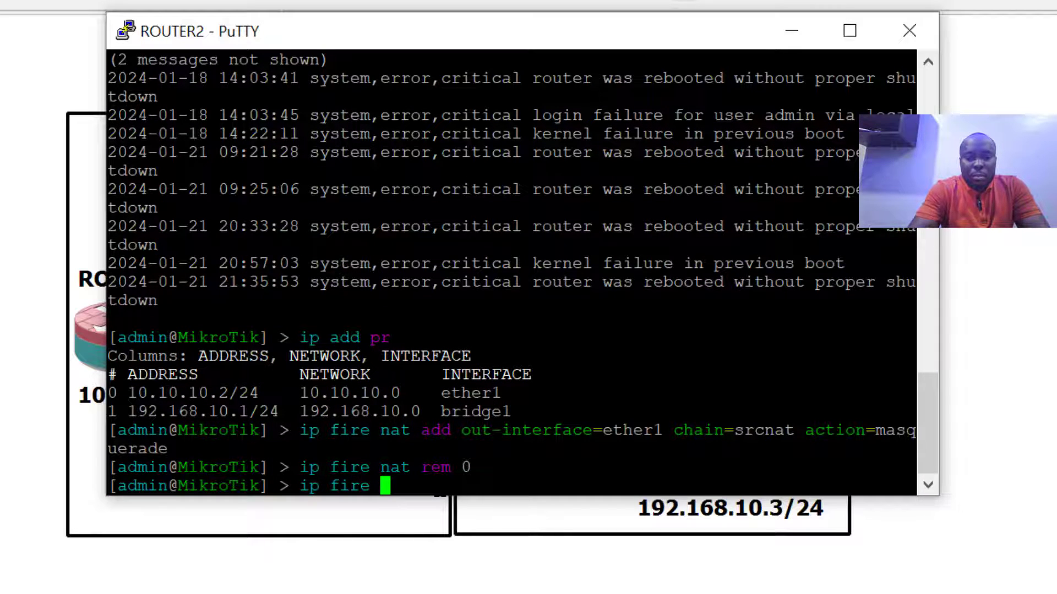
{"action": "type", "text": "nat pr"}
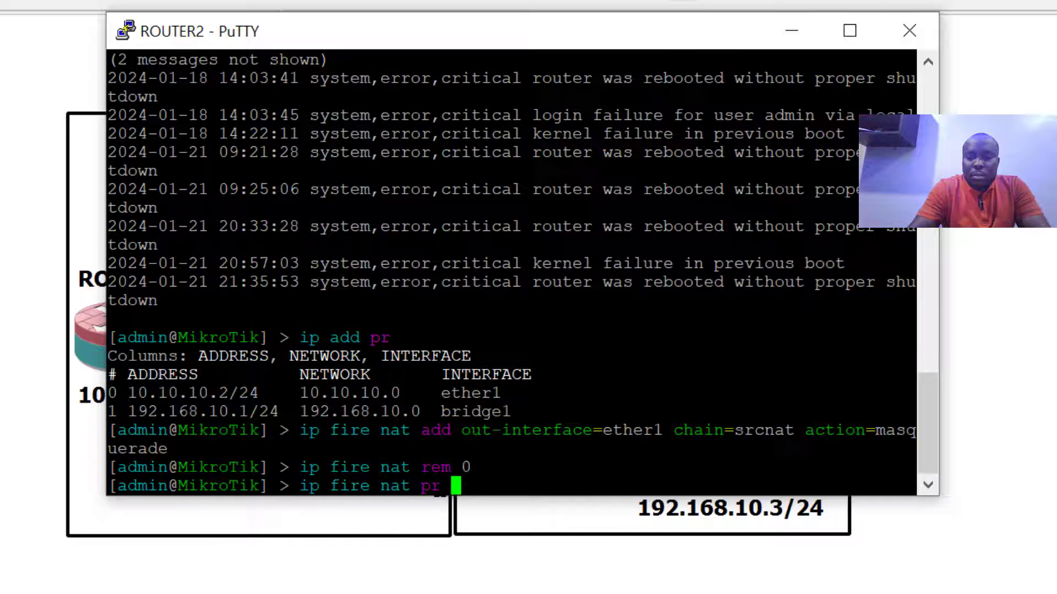
{"action": "key", "text": "Return"}
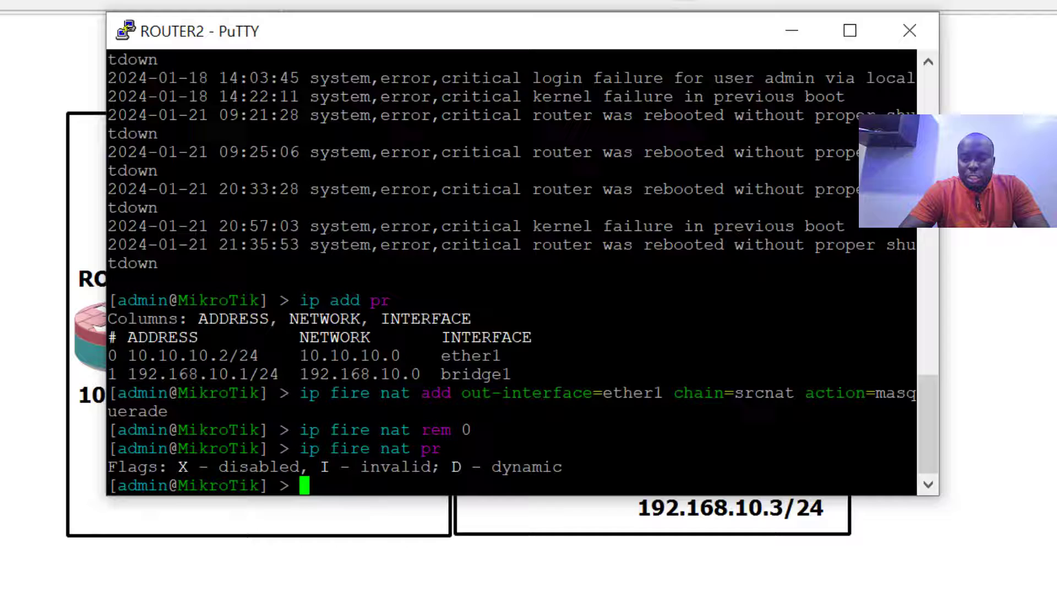
Add a NAT rule src-address=192.168.10.0/24 chain=srcnat action=masquerade
{"action": "type", "text": "ip f"}
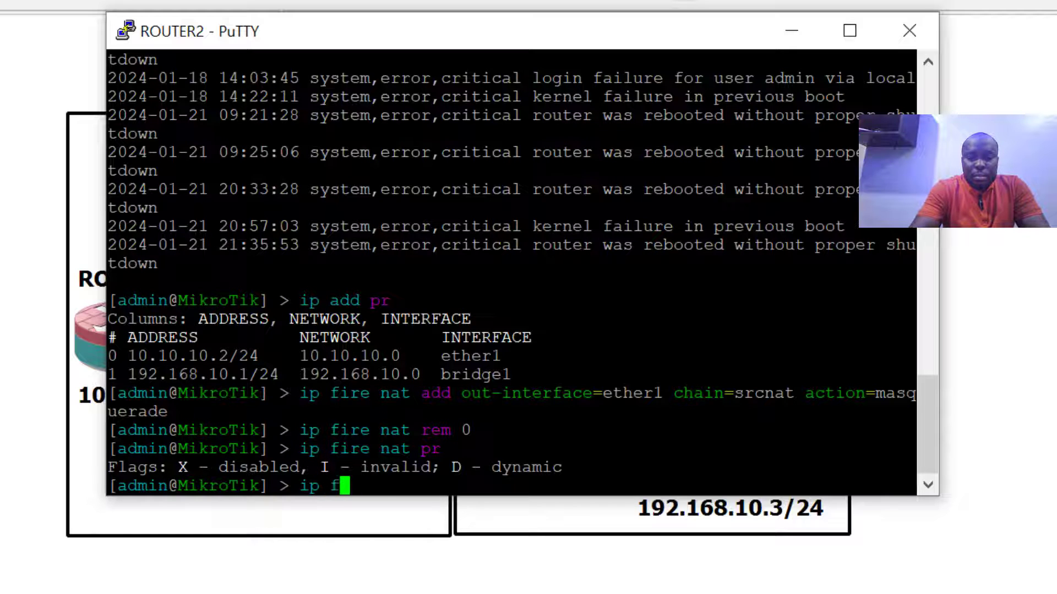
{"action": "type", "text": "ire nat add "}
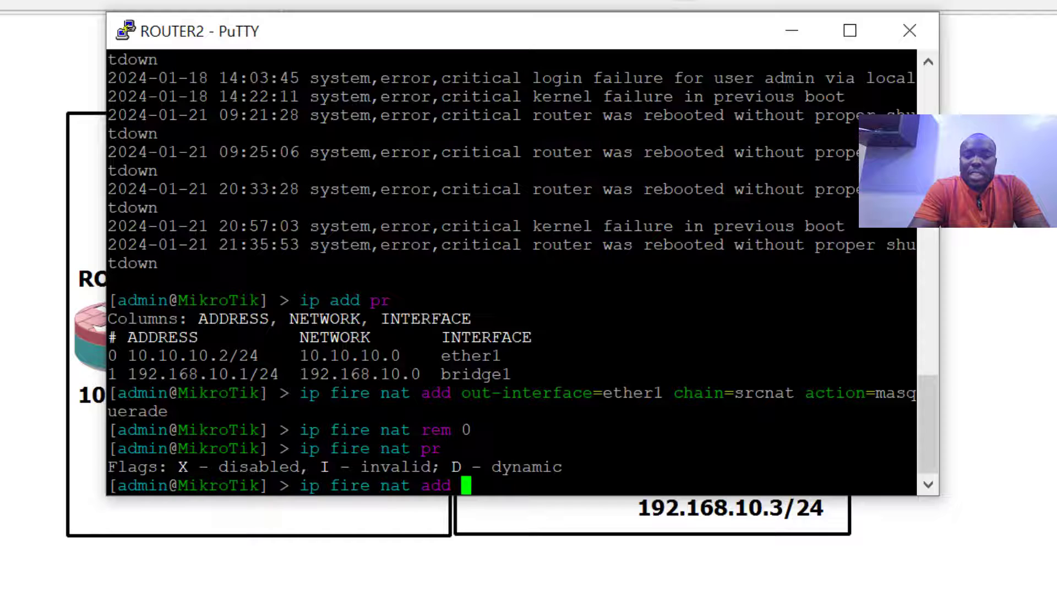
{"action": "type", "text": "src"}
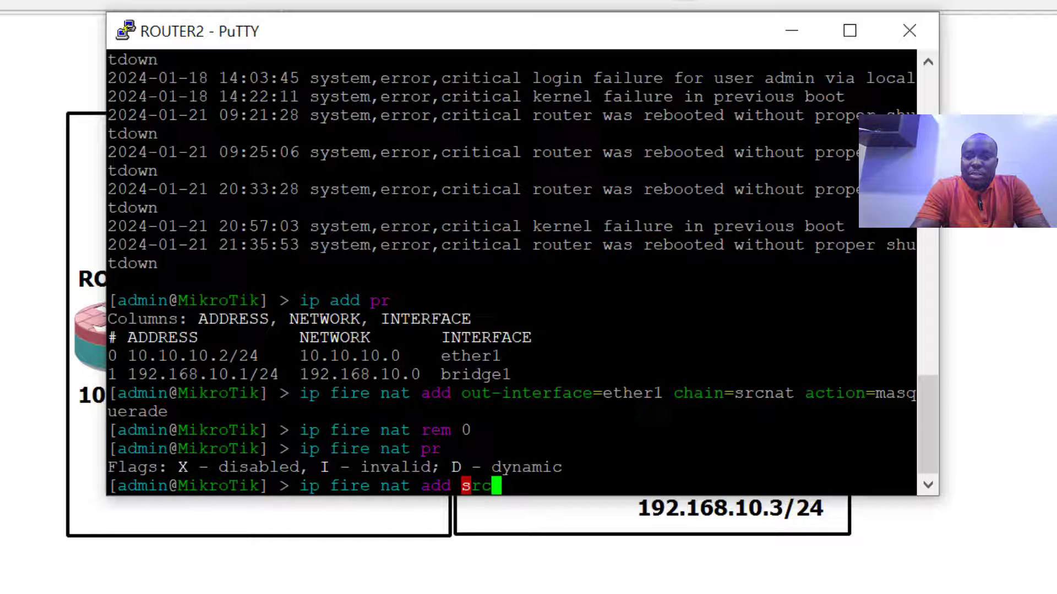
{"action": "type", "text": "-address"}
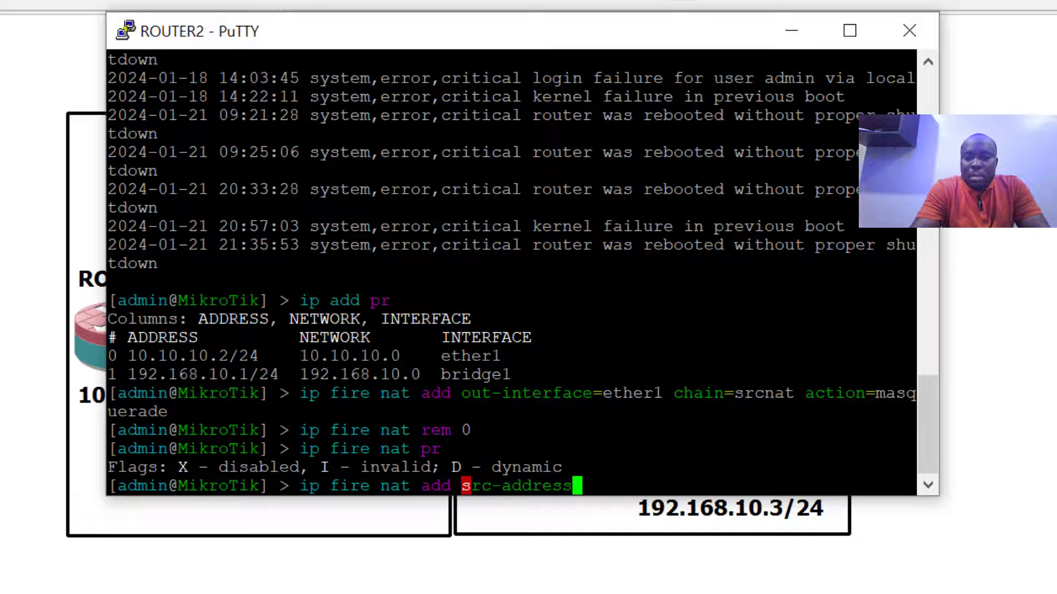
{"action": "type", "text": "=192.1"}
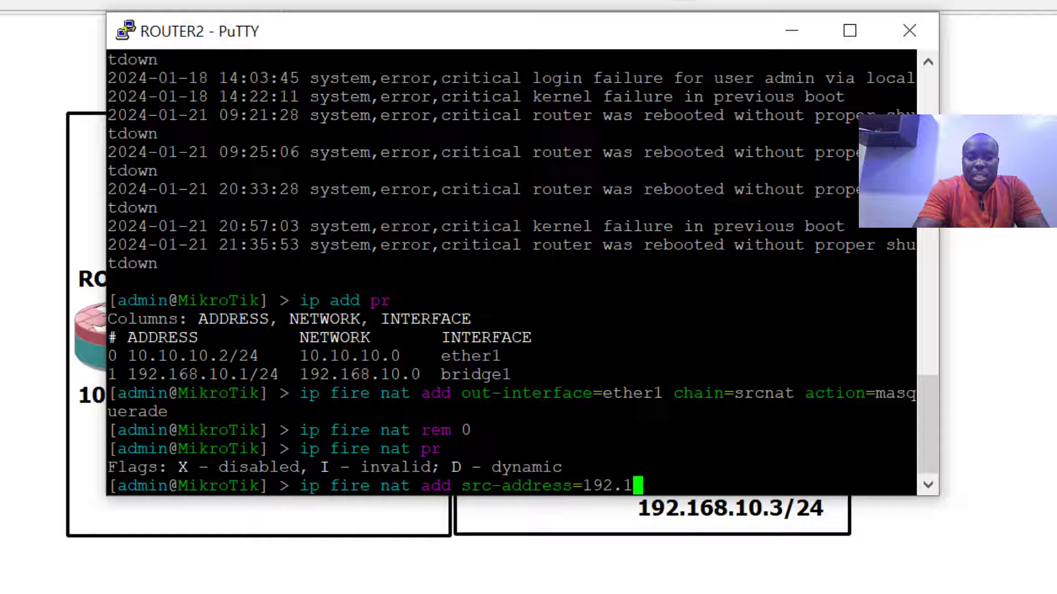
{"action": "type", "text": "68.10.0/24"}
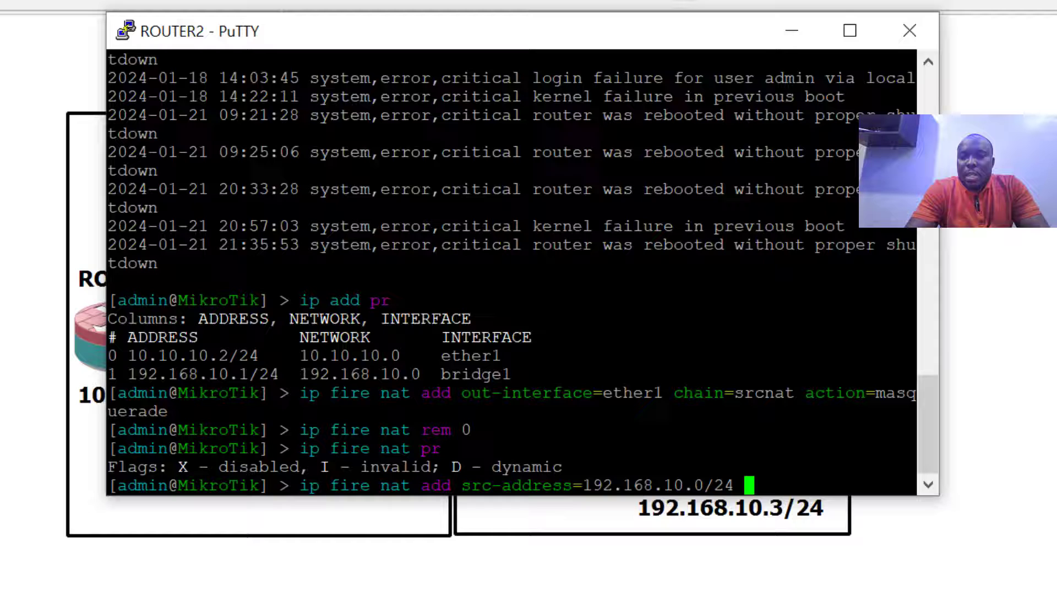
{"action": "type", "text": "chai"}
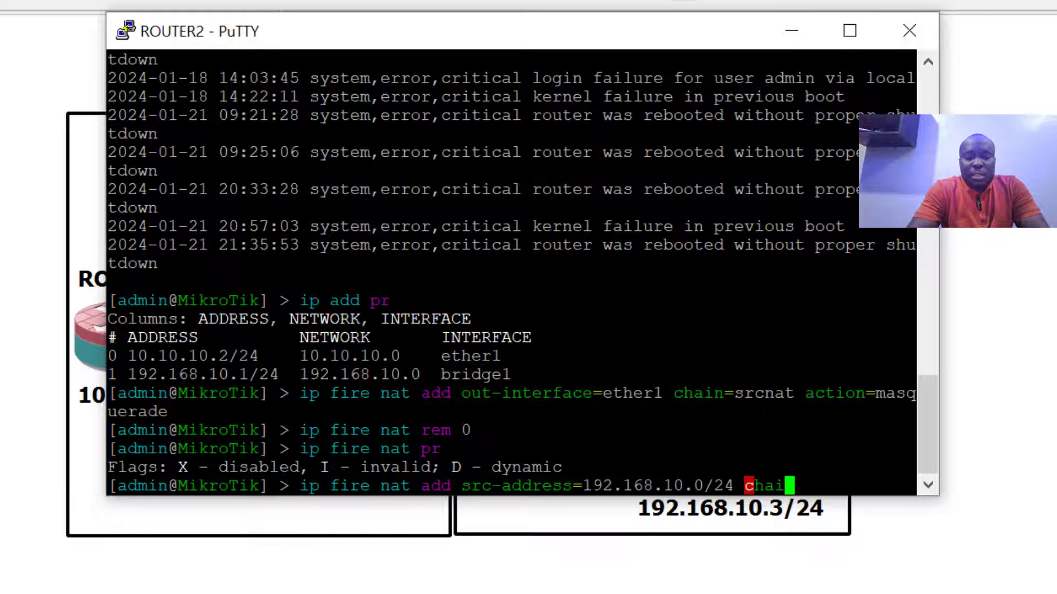
{"action": "type", "text": "n=src"}
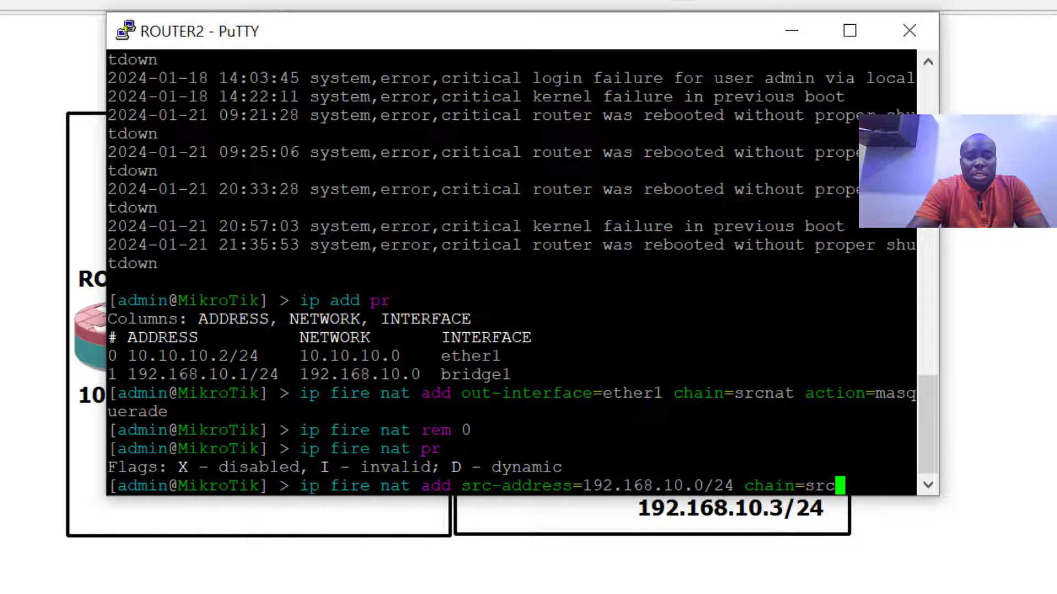
{"action": "type", "text": "nat action="}
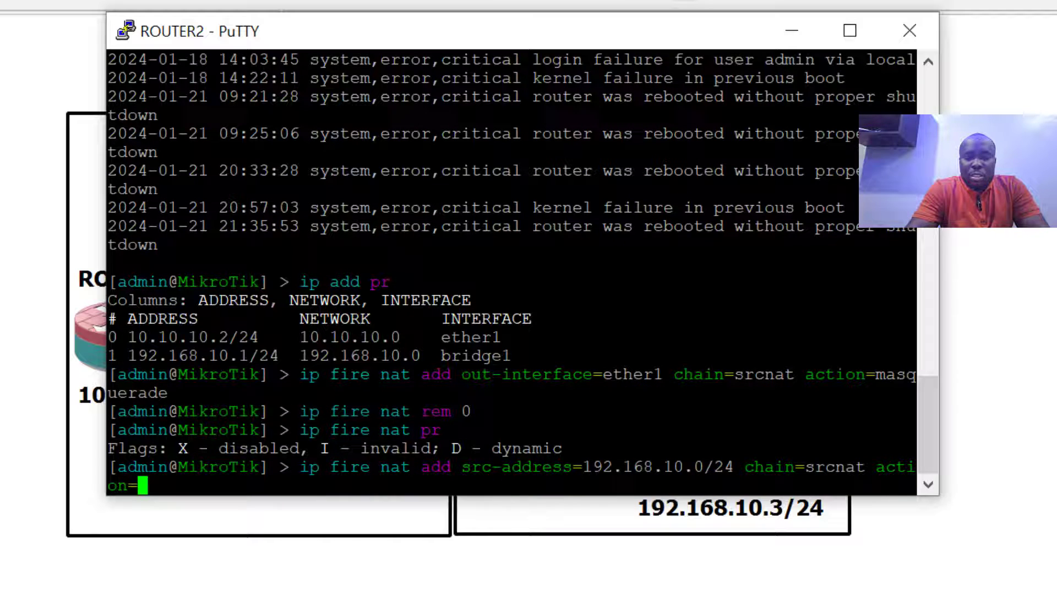
{"action": "type", "text": "masquerade"}
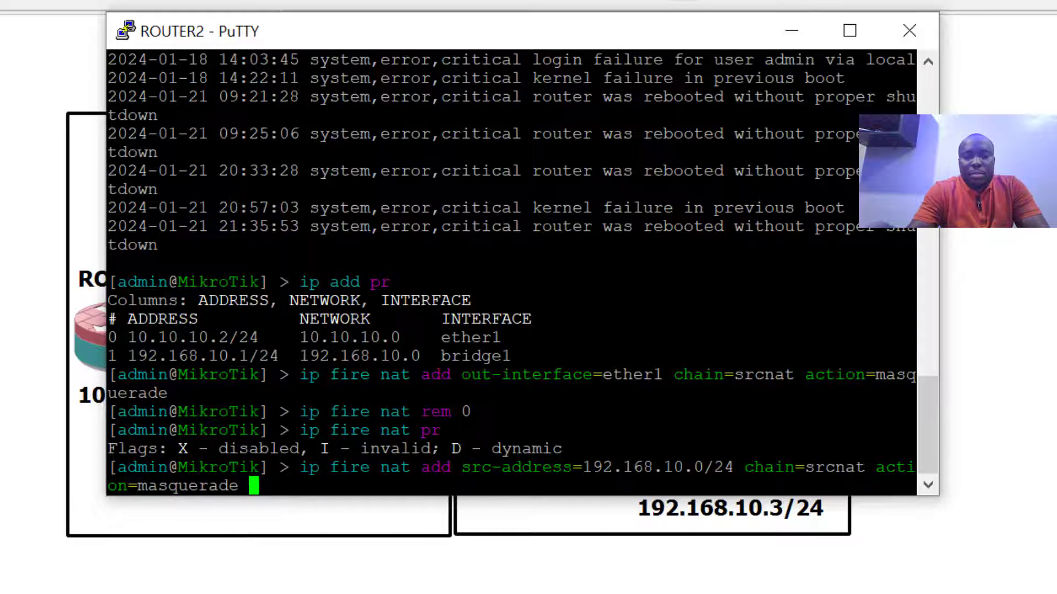
{"action": "key", "text": "Return"}
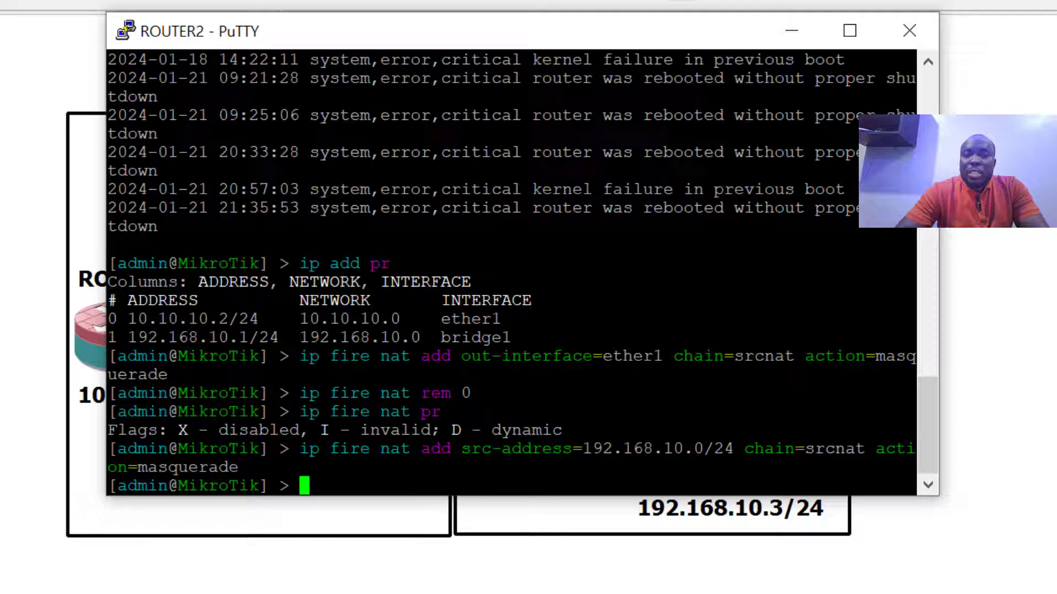
Check the Router3 and Router4 ping replies from 10.10.10.1, then return to the topology
{"action": "left_click", "coordinate": [796, 42]}
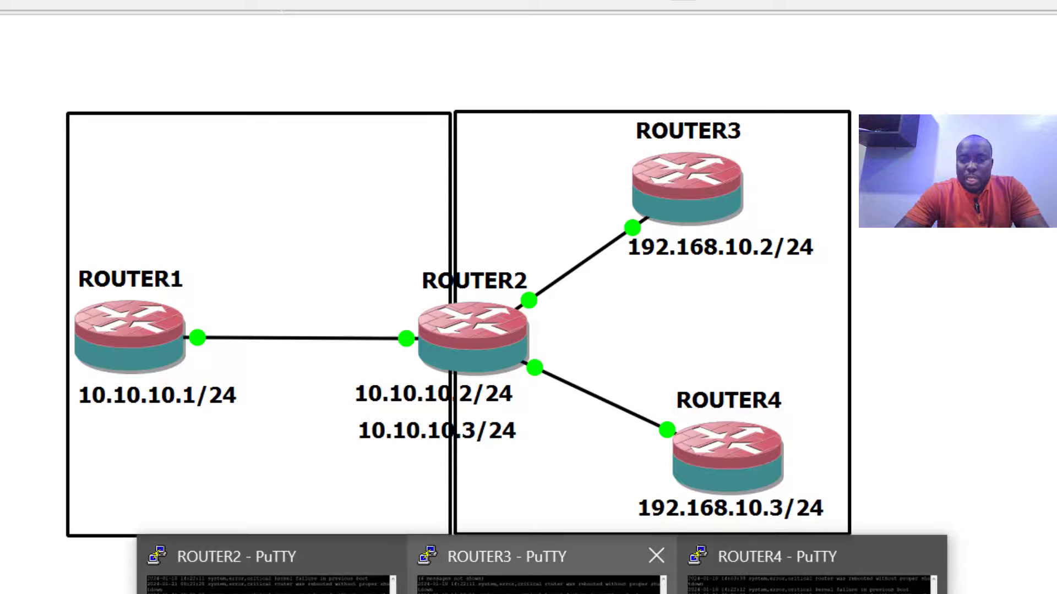
{"action": "left_click", "coordinate": [542, 572]}
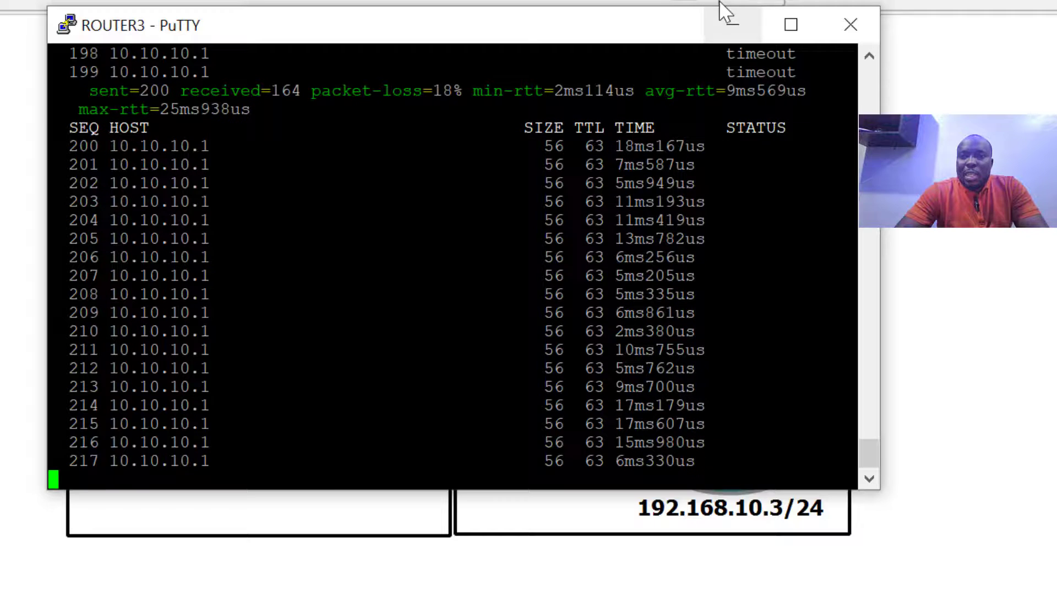
{"action": "left_click", "coordinate": [737, 24]}
{"action": "mouse_move", "coordinate": [585, 593]}
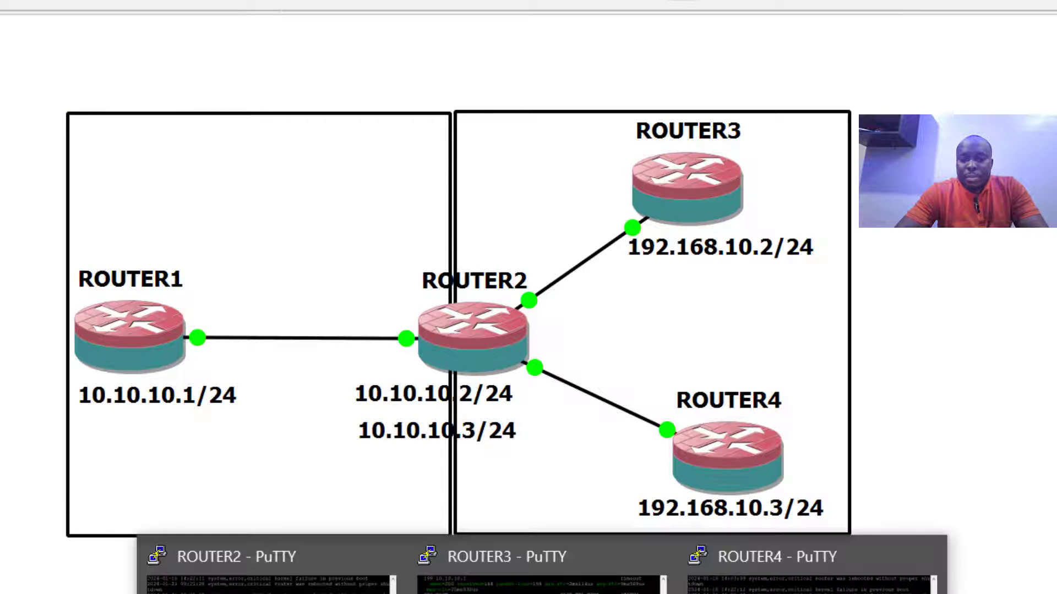
{"action": "left_click", "coordinate": [809, 572]}
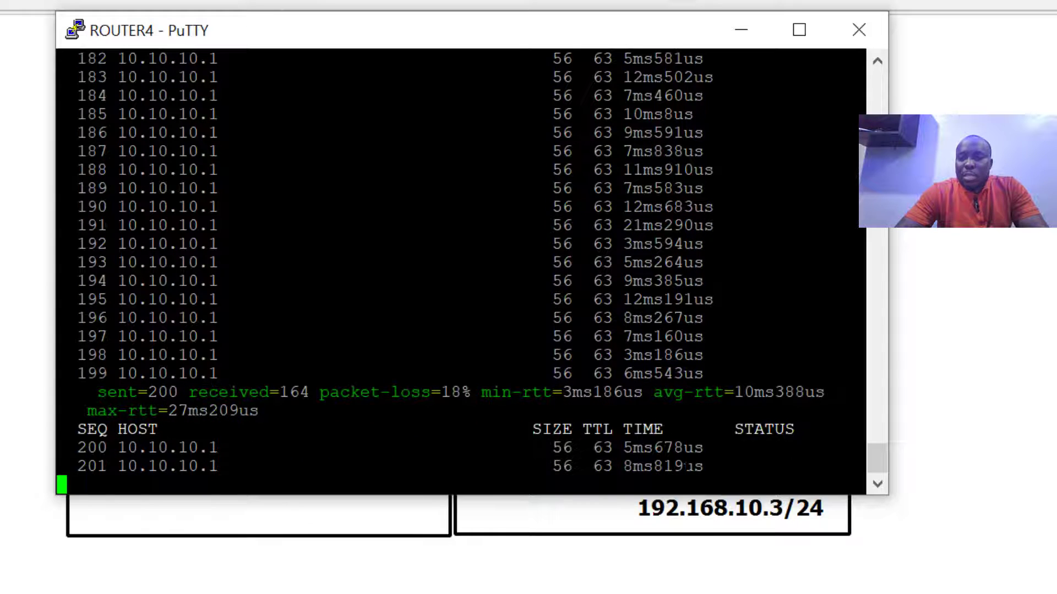
{"action": "left_click", "coordinate": [743, 31]}
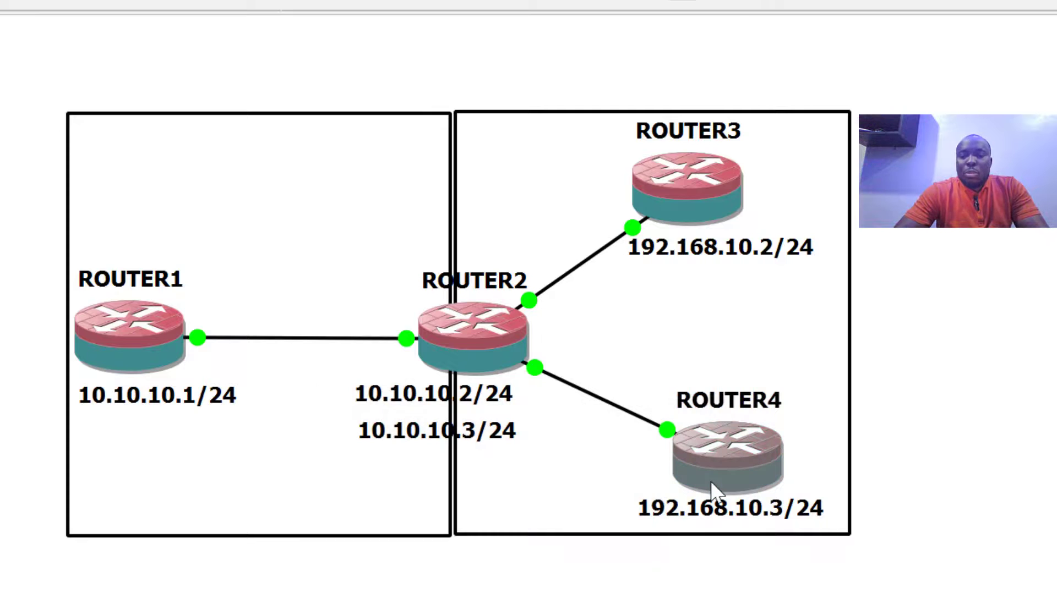
Bring the ROUTER2 PuTTY terminal back in front of the GNS3 topology
{"action": "mouse_move", "coordinate": [710, 480]}
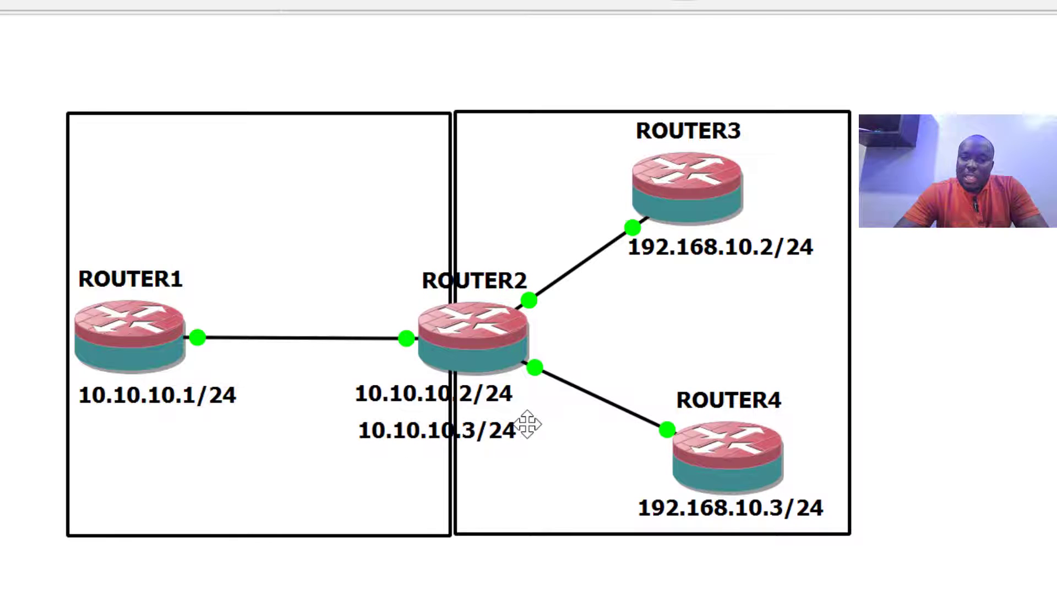
On ROUTER2, delete NAT rule 0, the existing masquerade rule, with 'ip fire nat rem 0'
{"action": "mouse_move", "coordinate": [544, 593]}
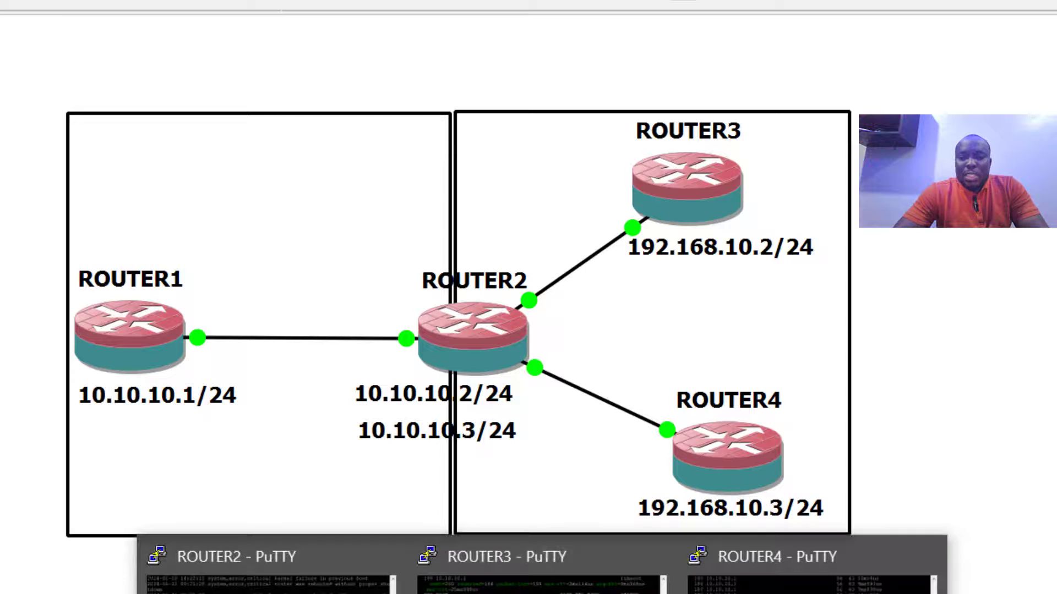
{"action": "left_click", "coordinate": [267, 575]}
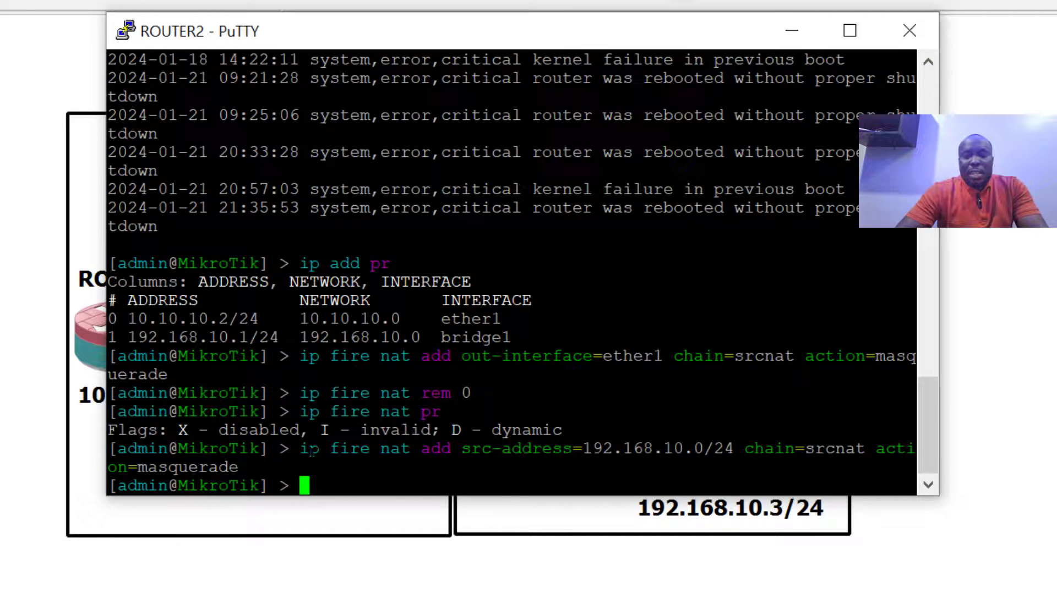
{"action": "type", "text": "ip fi"}
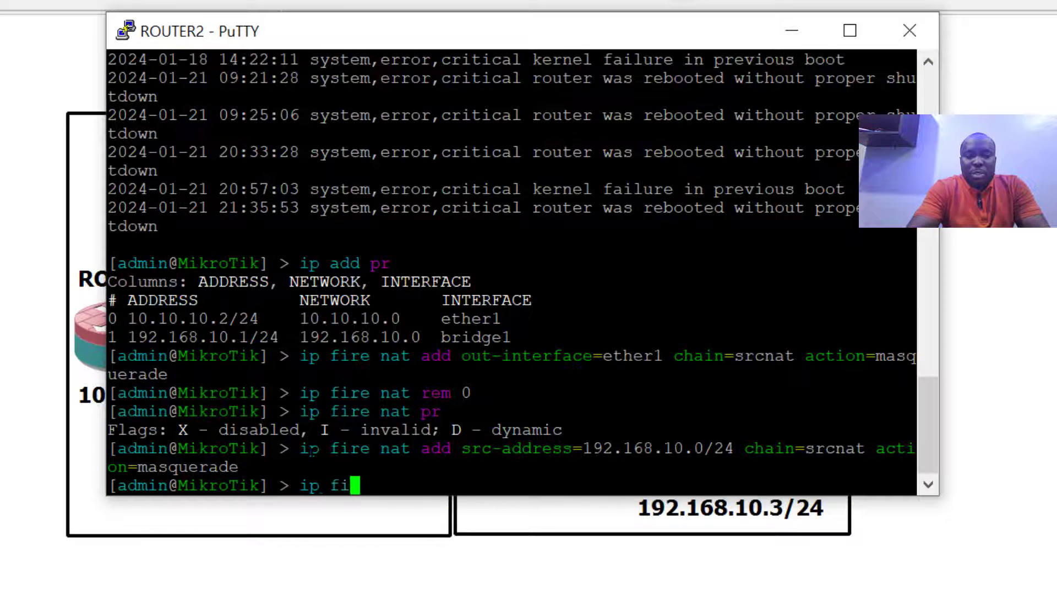
{"action": "type", "text": "re nat "}
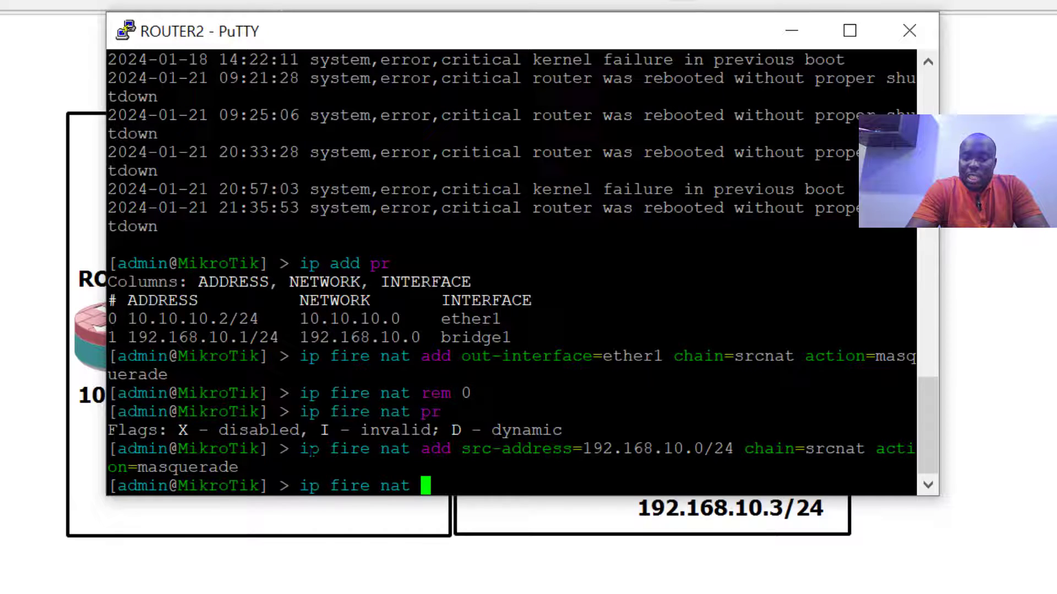
{"action": "type", "text": "rem 0"}
{"action": "key", "text": "Return"}
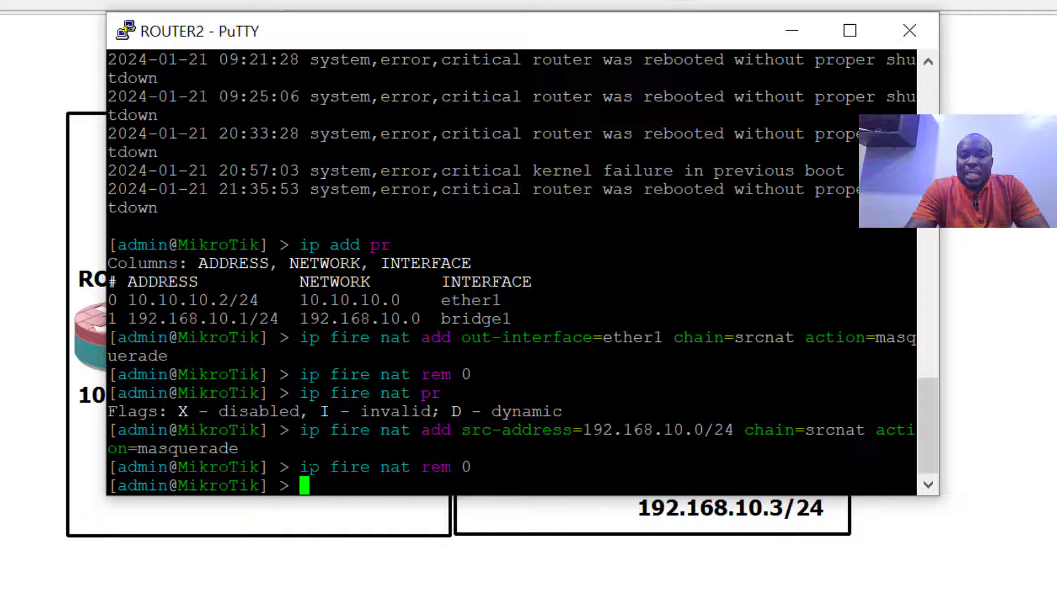
Add a srcnat rule: src-address=192.168.10.0/24, action=src-nat, to-addresses=10.10.10.2-10.10.10.3
{"action": "right_click", "coordinate": [309, 468]}
{"action": "type", "text": "ip fire "}
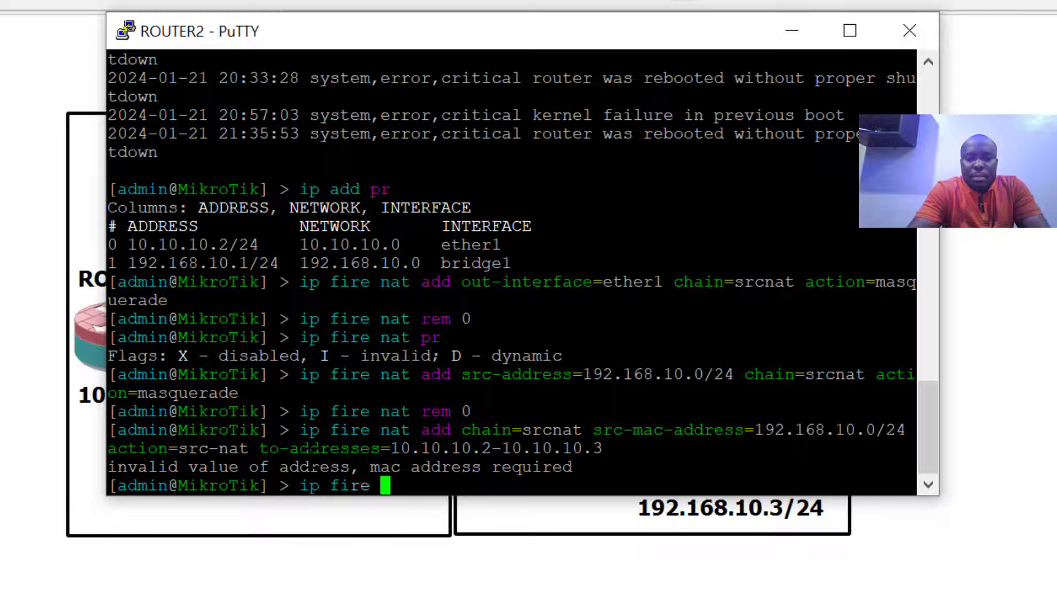
{"action": "type", "text": "nat add "}
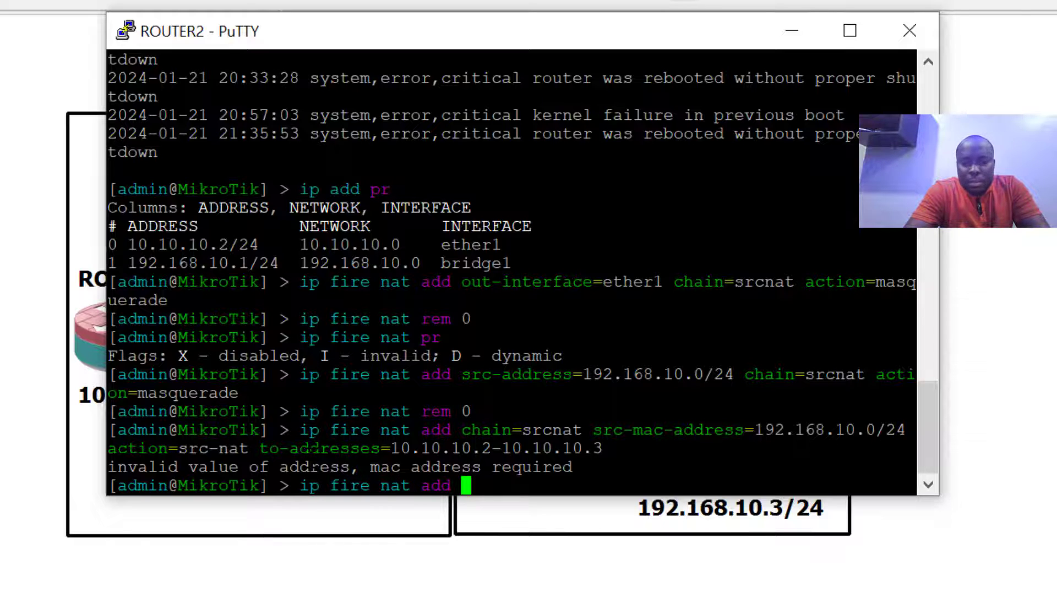
{"action": "type", "text": "chain="}
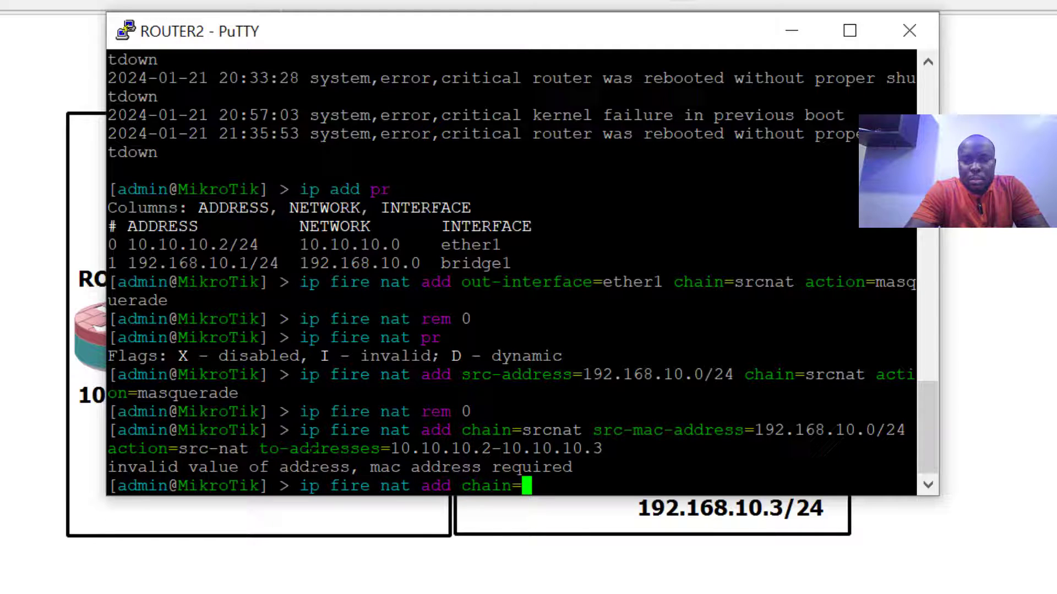
{"action": "type", "text": "sr"}
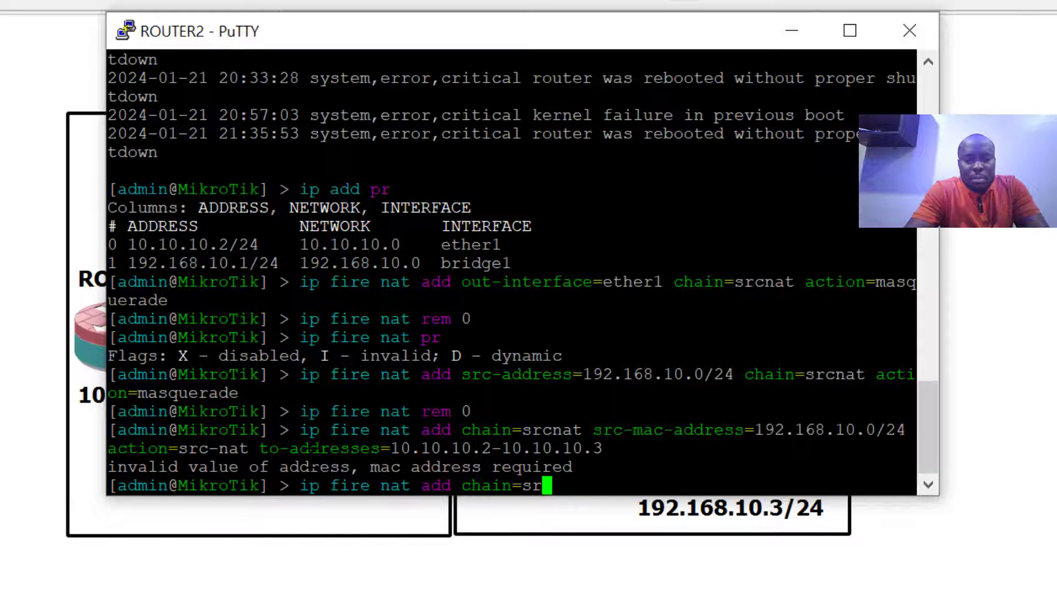
{"action": "key", "text": "Tab"}
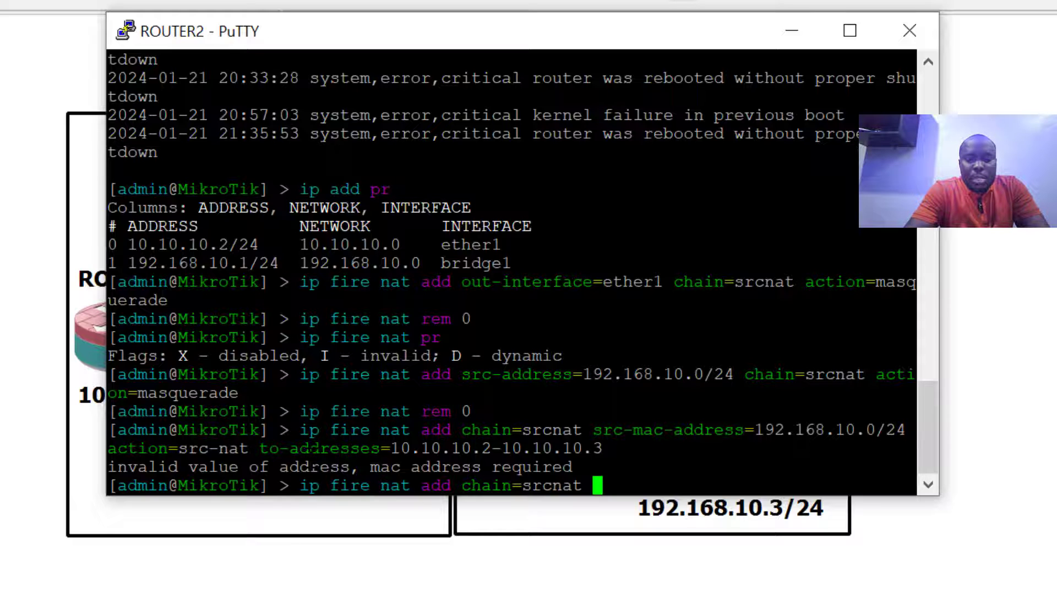
{"action": "type", "text": "src"}
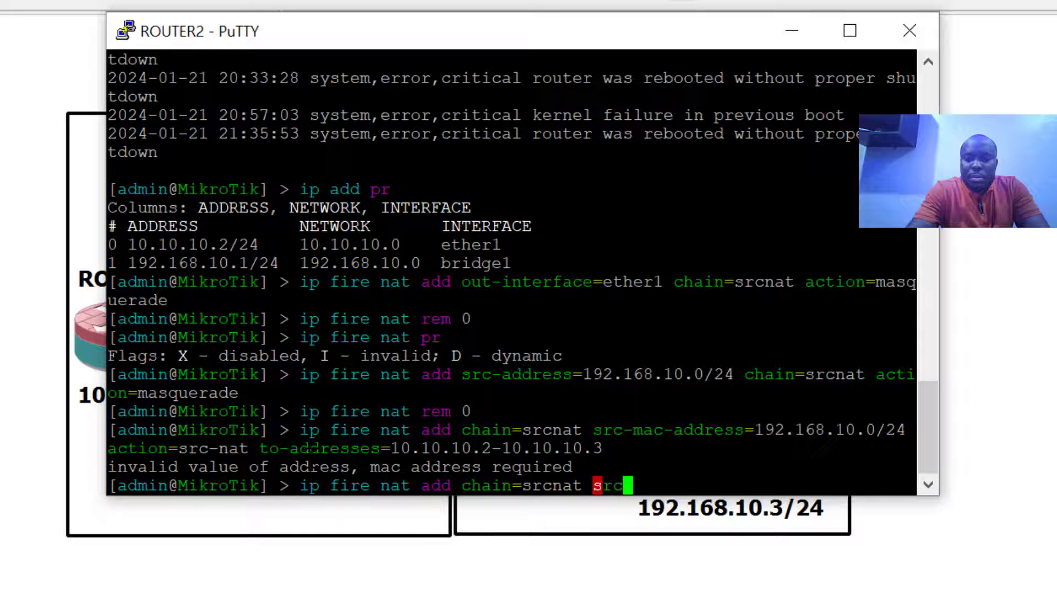
{"action": "type", "text": "-address"}
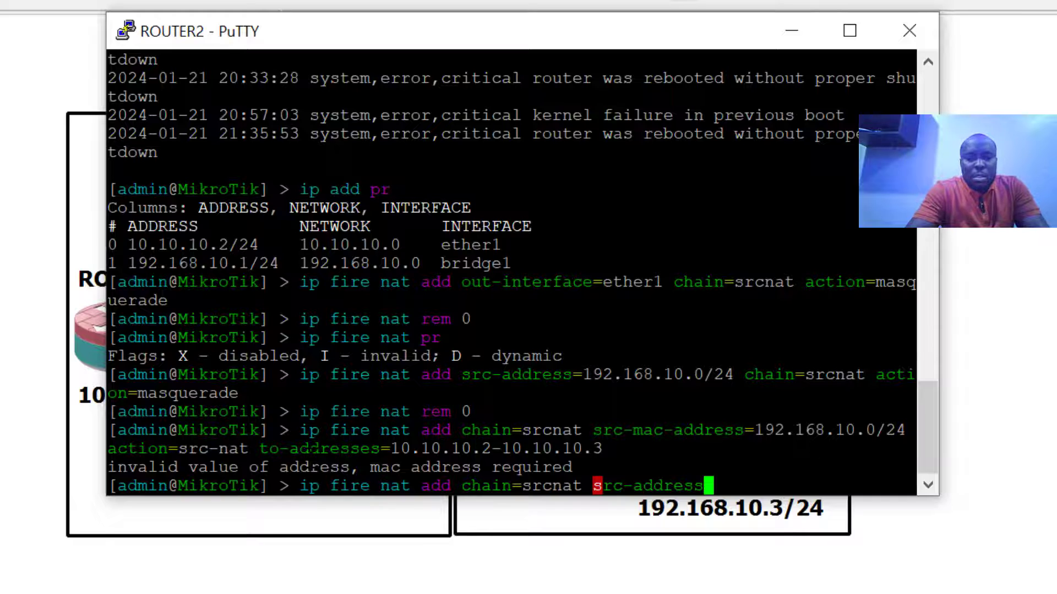
{"action": "type", "text": "192.168."}
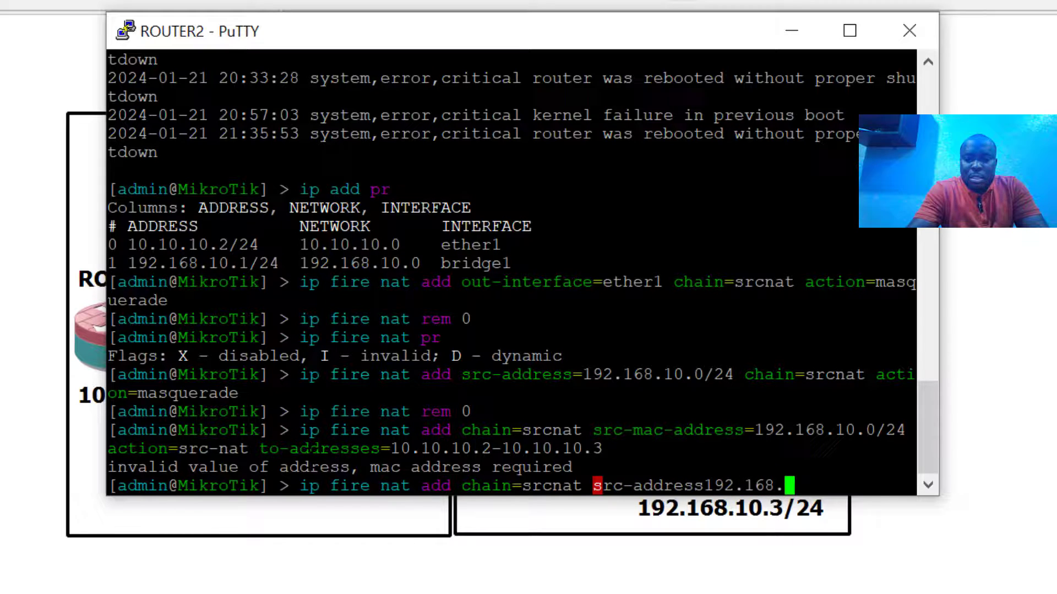
{"action": "type", "text": "10.0"}
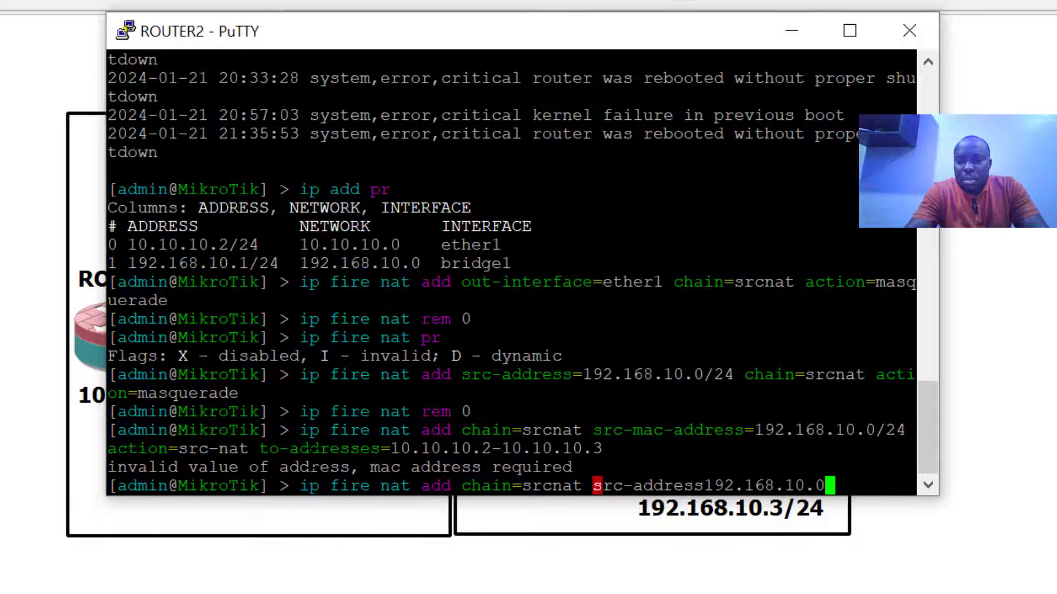
{"action": "type", "text": "/24"}
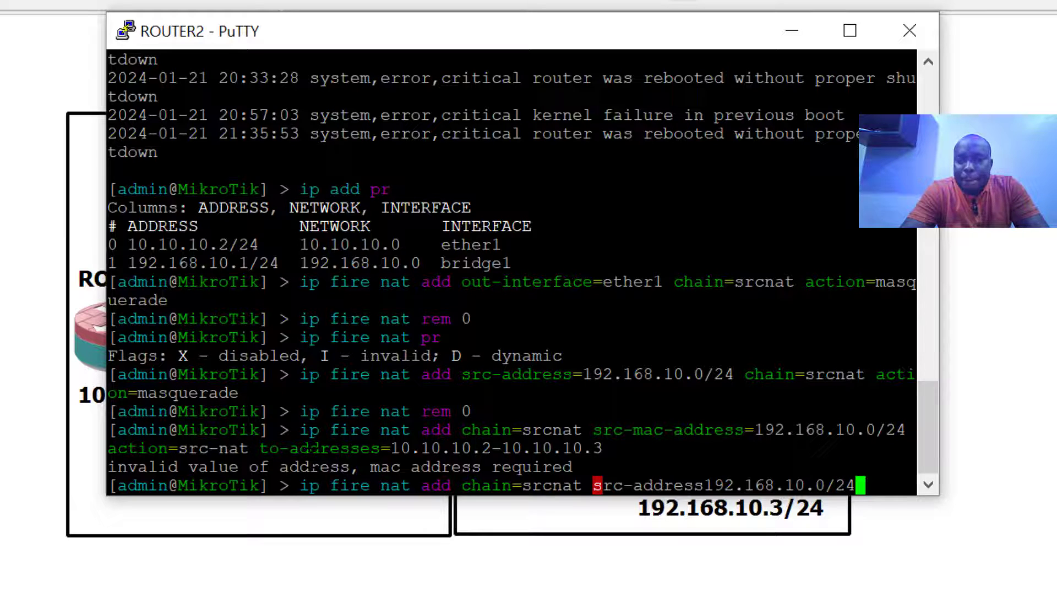
{"action": "key", "text": "Left"}
{"action": "key", "text": "Left"}
{"action": "key", "text": "Left"}
{"action": "key", "text": "Left"}
{"action": "key", "text": "Left"}
{"action": "key", "text": "Left"}
{"action": "key", "text": "Left"}
{"action": "key", "text": "Left"}
{"action": "key", "text": "Left"}
{"action": "key", "text": "Left"}
{"action": "key", "text": "Left"}
{"action": "key", "text": "Left"}
{"action": "key", "text": "Left"}
{"action": "key", "text": "Left"}
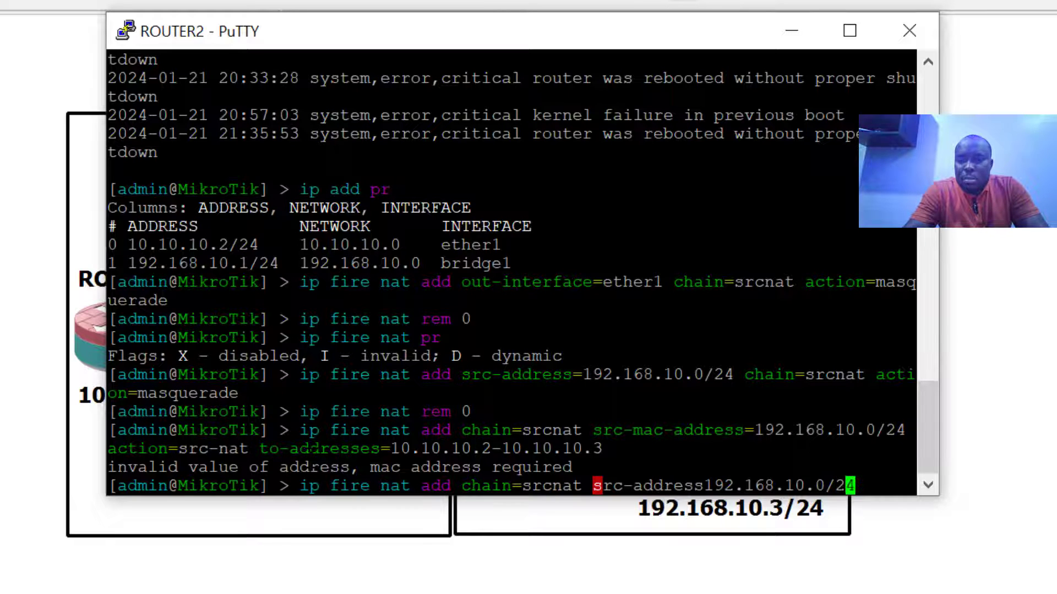
{"action": "key", "text": "Left"}
{"action": "type", "text": "="}
{"action": "key", "text": "Right"}
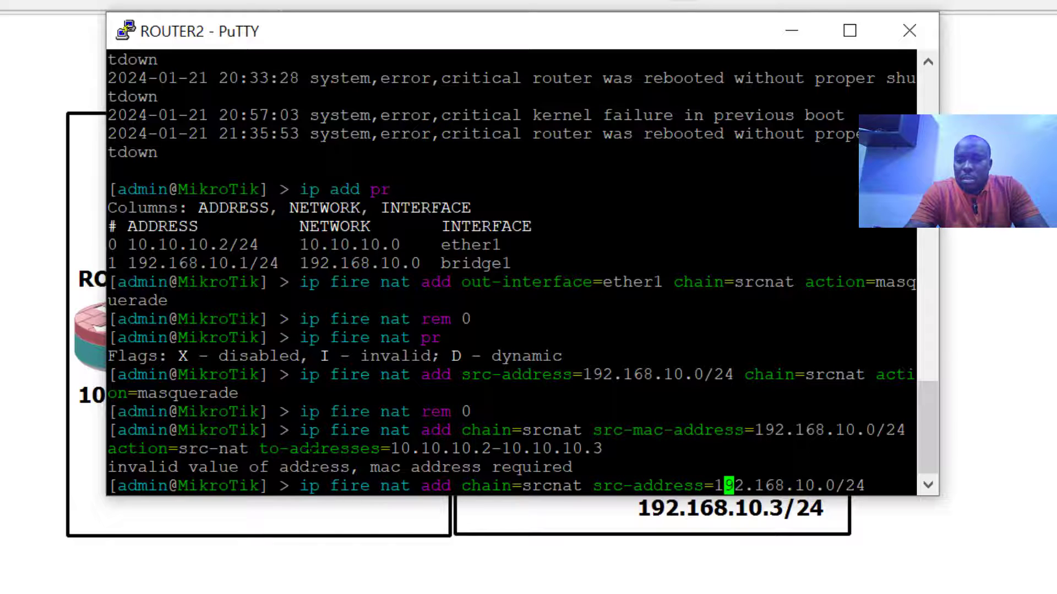
{"action": "key", "text": "Right"}
{"action": "key", "text": "Right"}
{"action": "key", "text": "Right"}
{"action": "key", "text": "Right"}
{"action": "key", "text": "Right"}
{"action": "key", "text": "Right"}
{"action": "key", "text": "Right"}
{"action": "key", "text": "Right"}
{"action": "key", "text": "Right"}
{"action": "key", "text": "Right"}
{"action": "key", "text": "Right"}
{"action": "key", "text": "Right"}
{"action": "key", "text": "Right"}
{"action": "key", "text": "Right"}
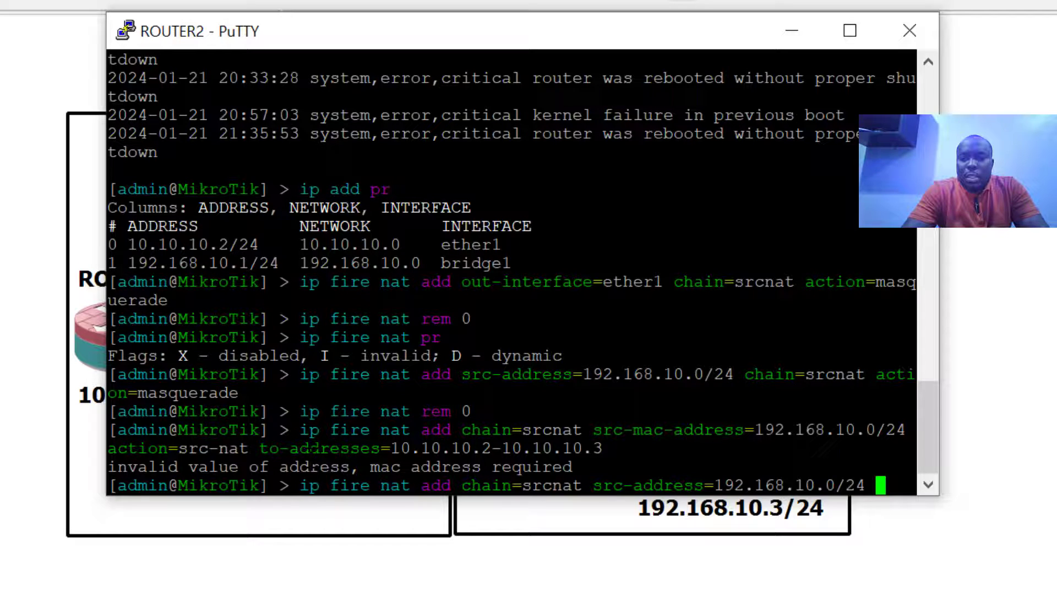
{"action": "type", "text": "act"}
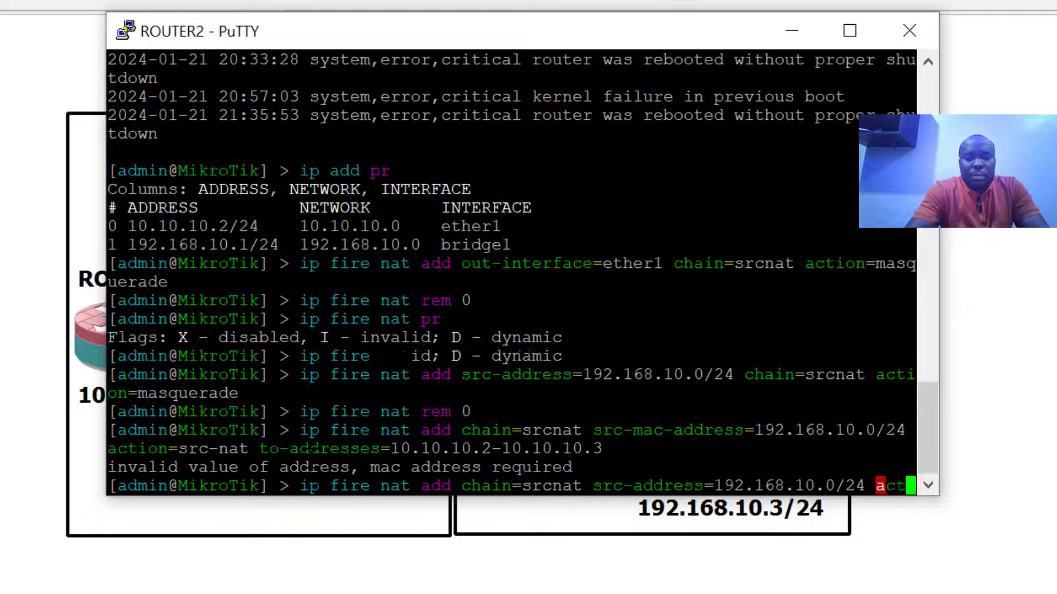
{"action": "type", "text": "ion=src"}
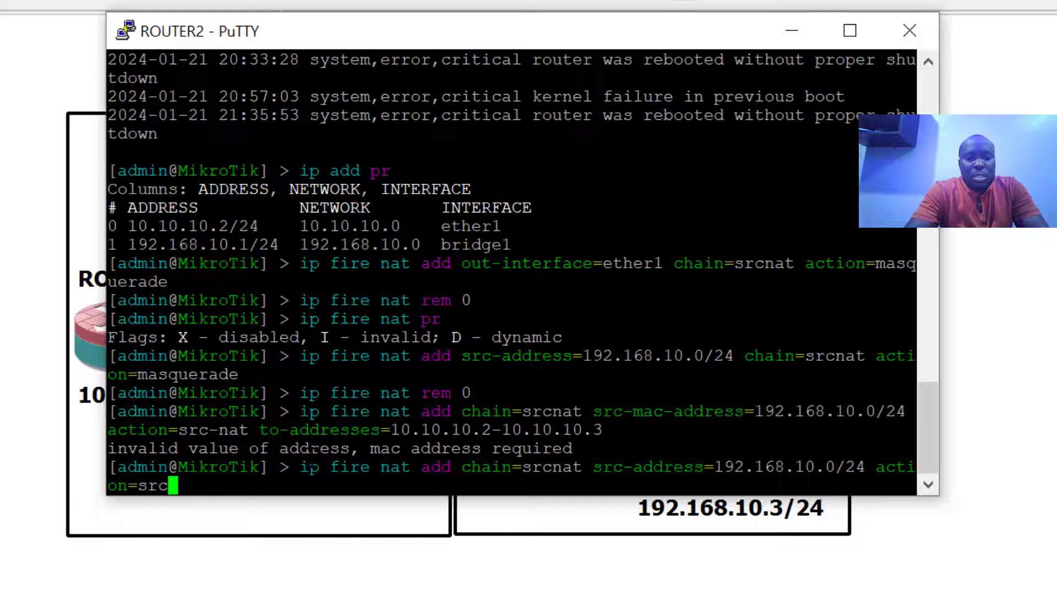
{"action": "type", "text": "-nat to"}
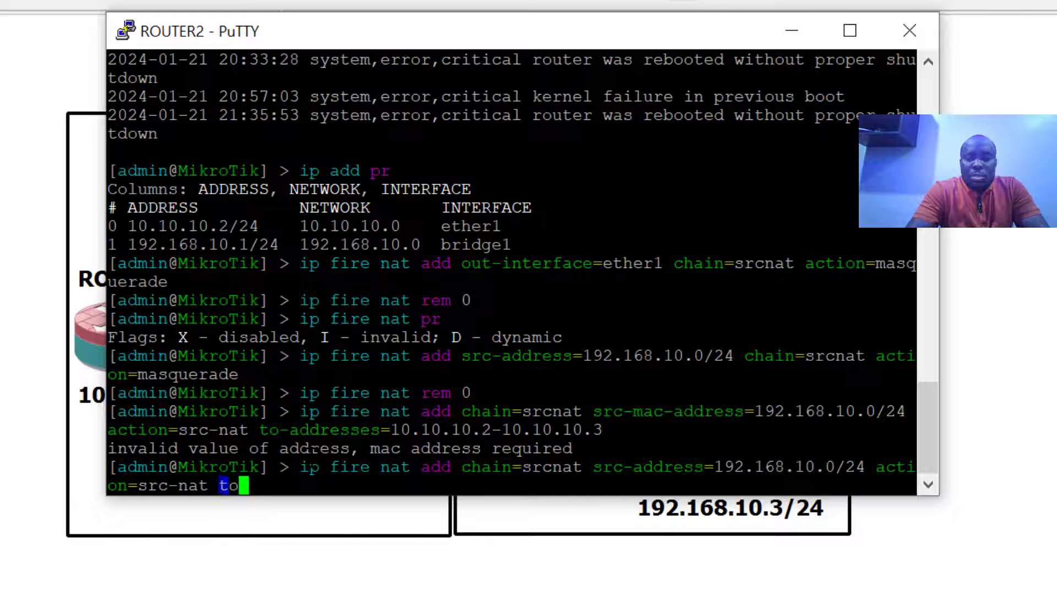
{"action": "type", "text": "-ad"}
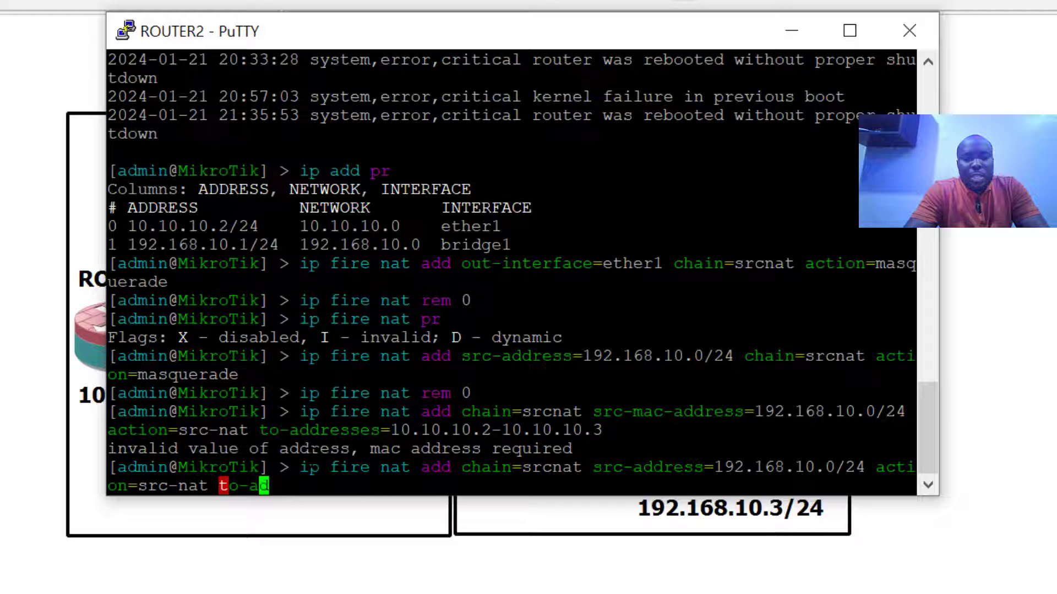
{"action": "key", "text": "Tab"}
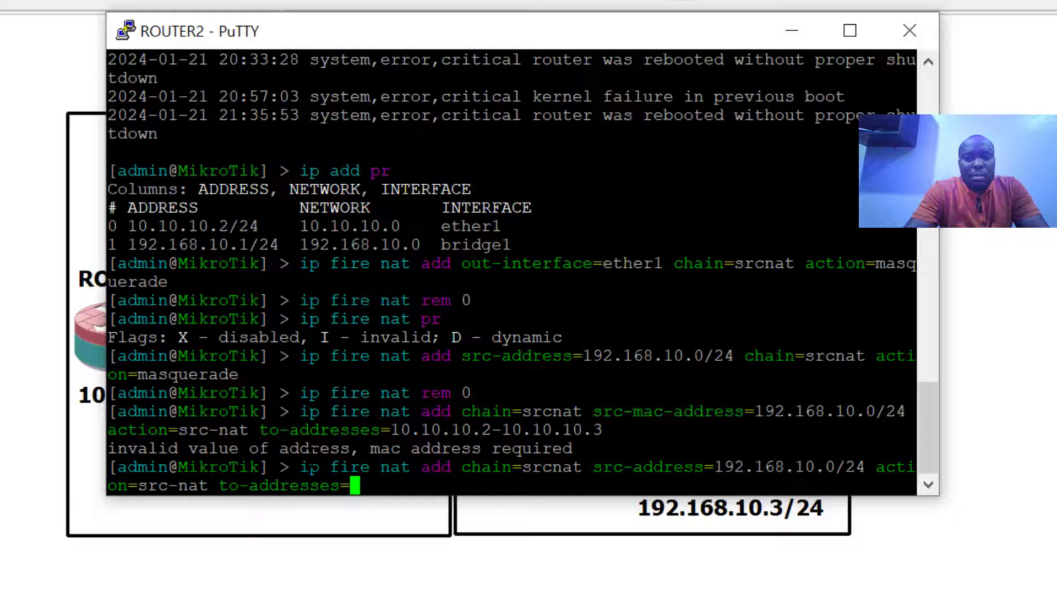
{"action": "type", "text": "10.10.10"}
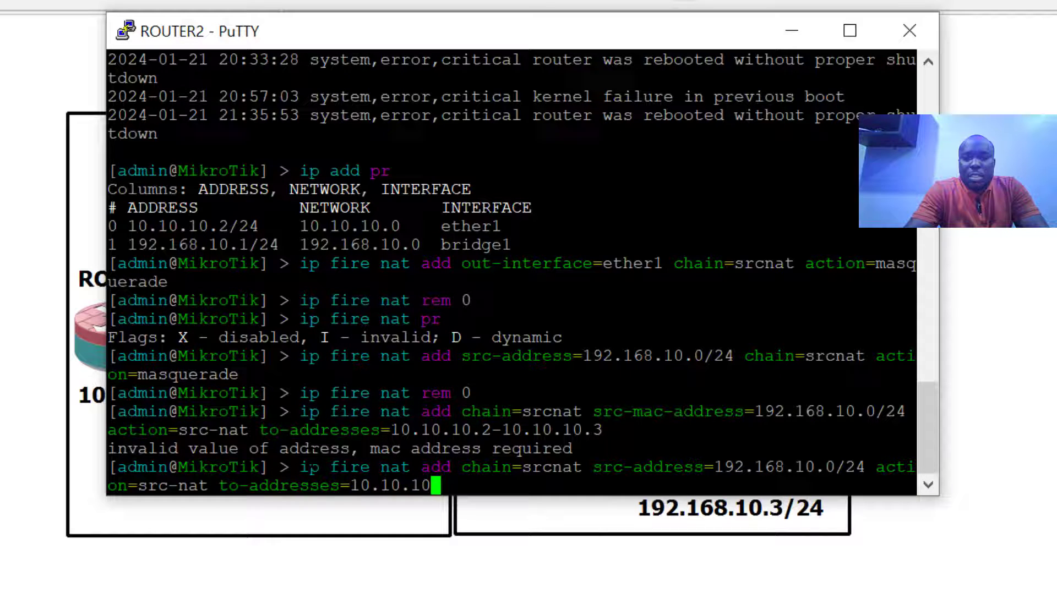
{"action": "type", "text": ".2"}
{"action": "type", "text": "-10.10.10"}
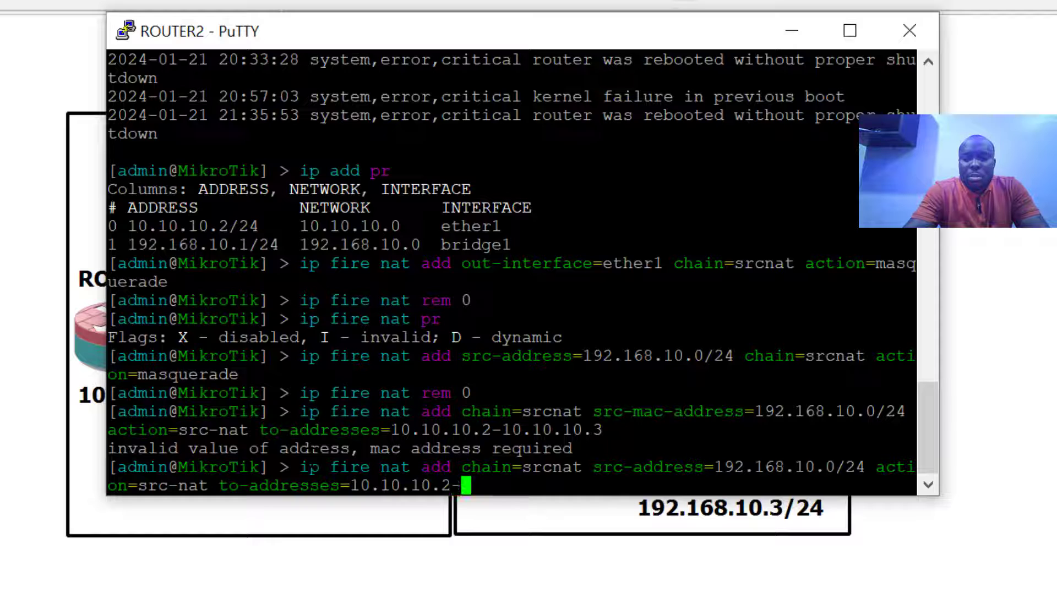
{"action": "type", "text": ".3"}
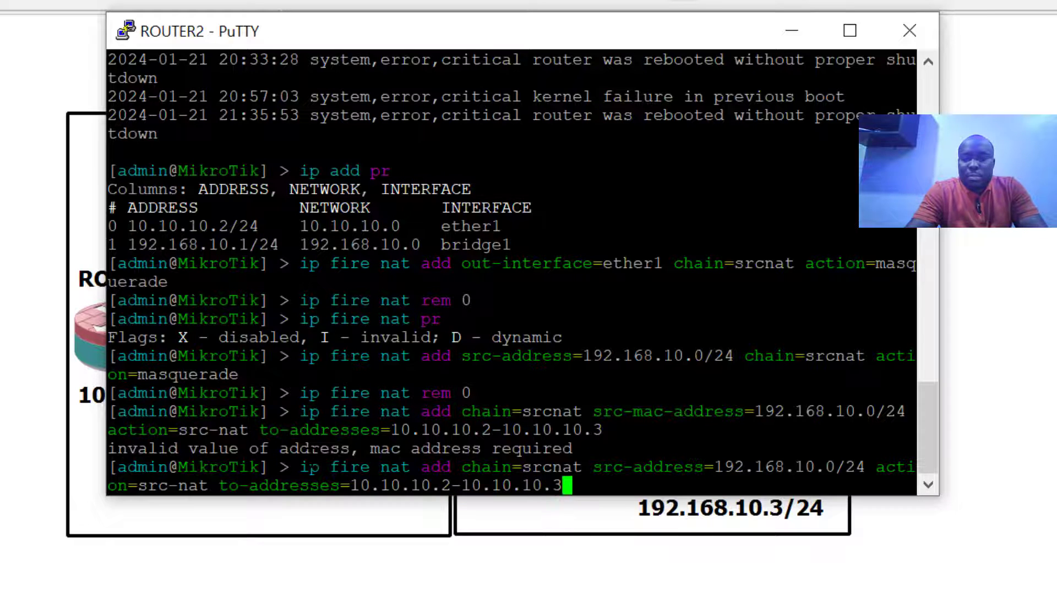
{"action": "key", "text": "Return"}
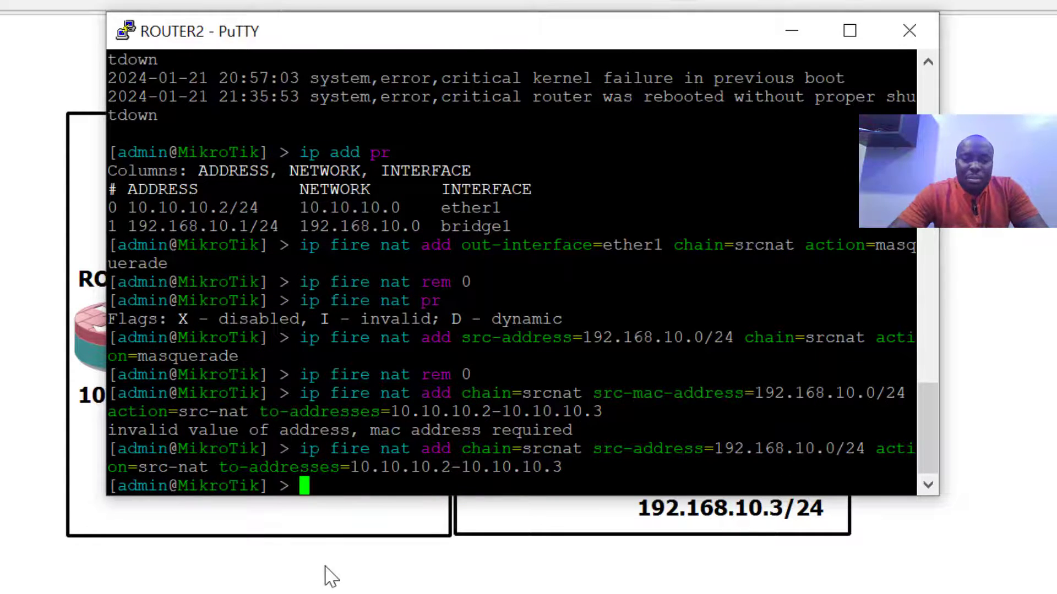
Confirm ROUTER3's pings to 10.10.10.1 get replies, then show ROUTER4's console with pings timing out
{"action": "left_click", "coordinate": [325, 585]}
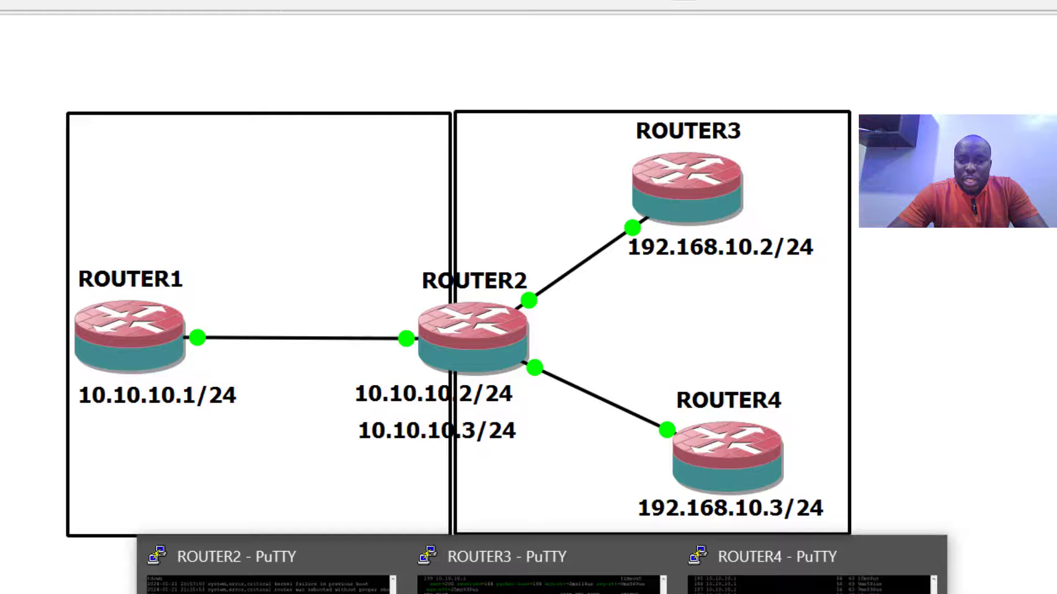
{"action": "left_click", "coordinate": [542, 572]}
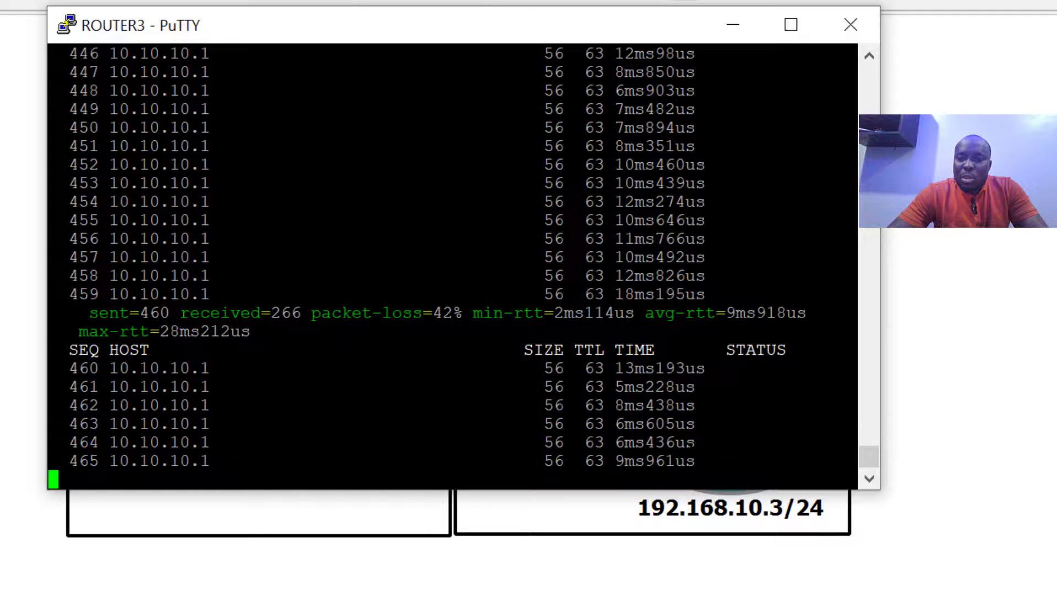
{"action": "left_click", "coordinate": [733, 28]}
{"action": "mouse_move", "coordinate": [542, 593]}
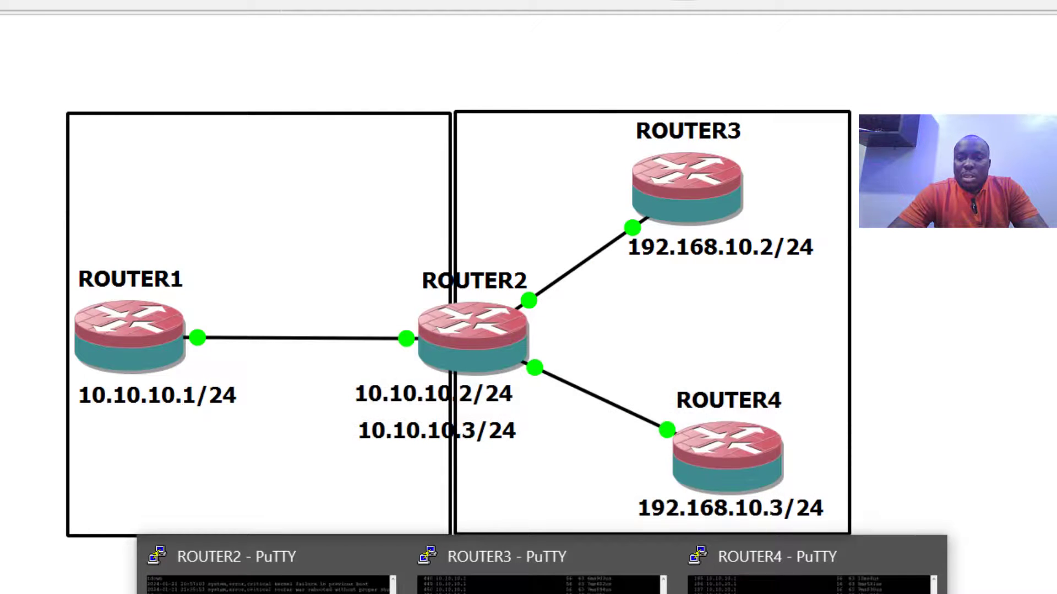
{"action": "left_click", "coordinate": [809, 578]}
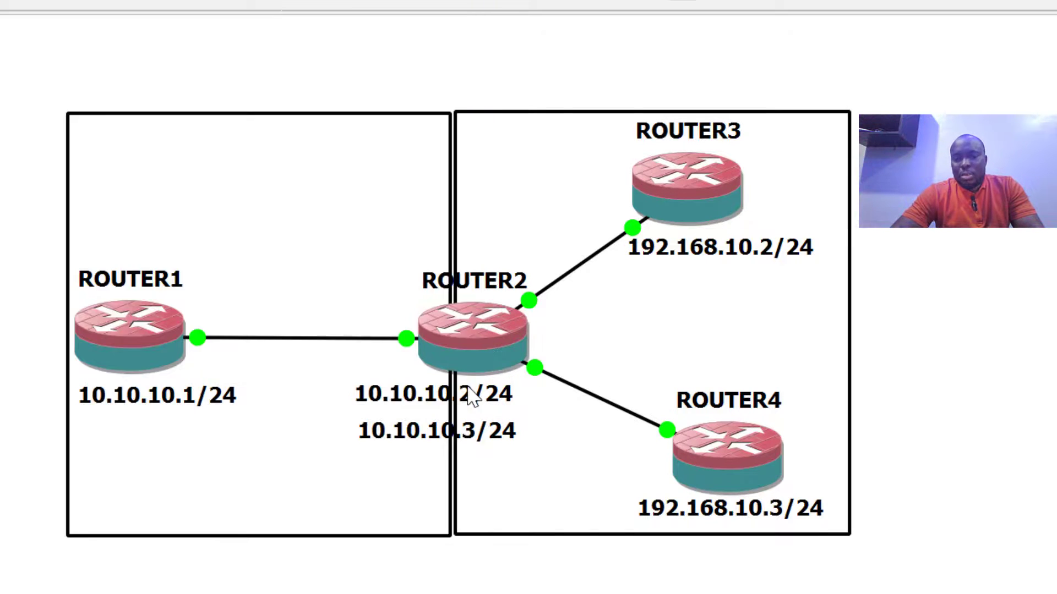
Open ROUTER1's console and log in as admin
{"action": "right_click", "coordinate": [112, 336]}
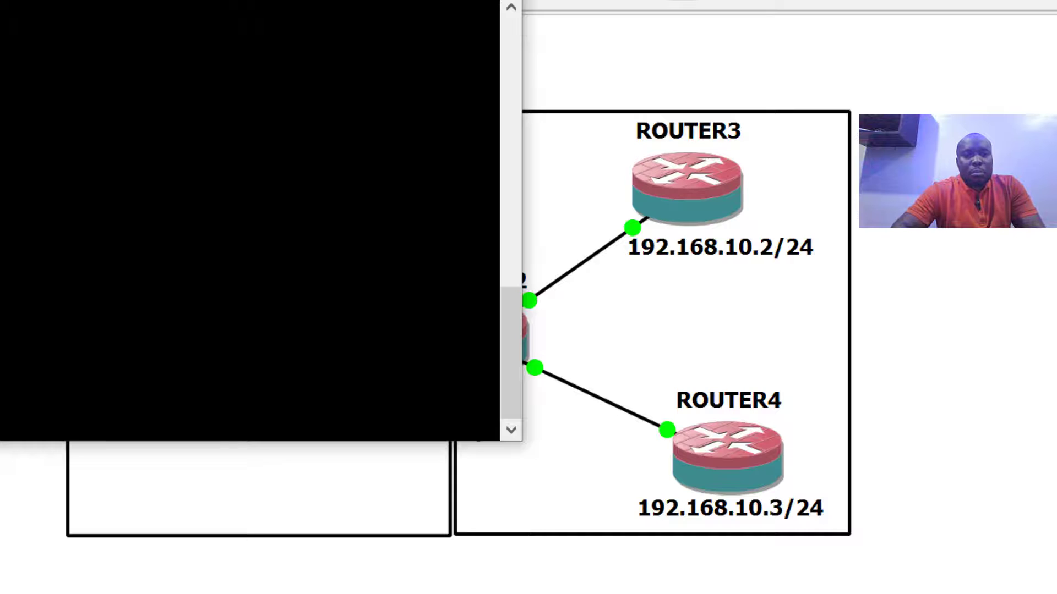
{"action": "type", "text": "admin"}
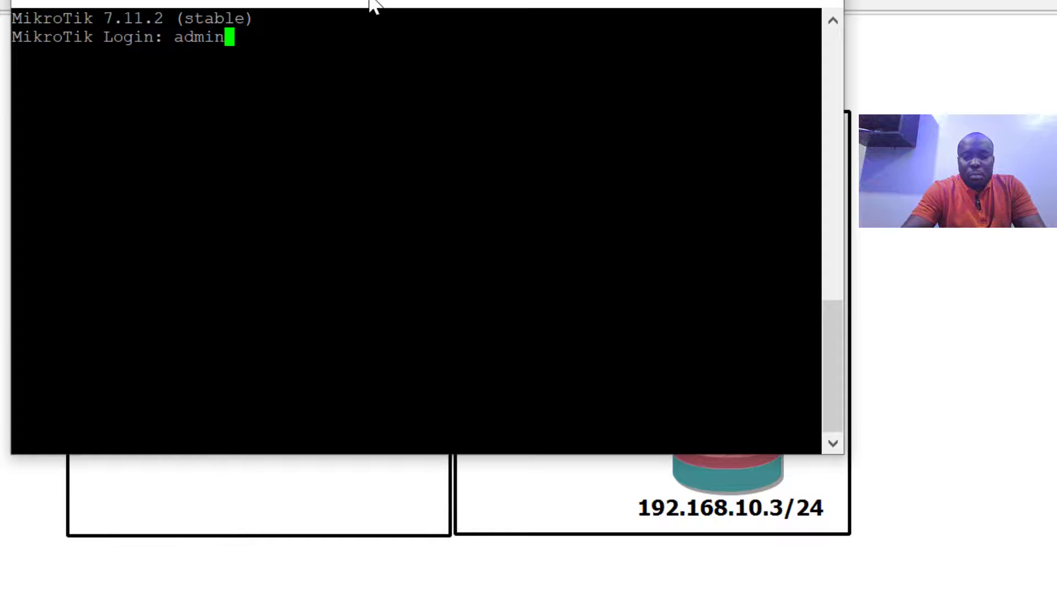
{"action": "key", "text": "Return"}
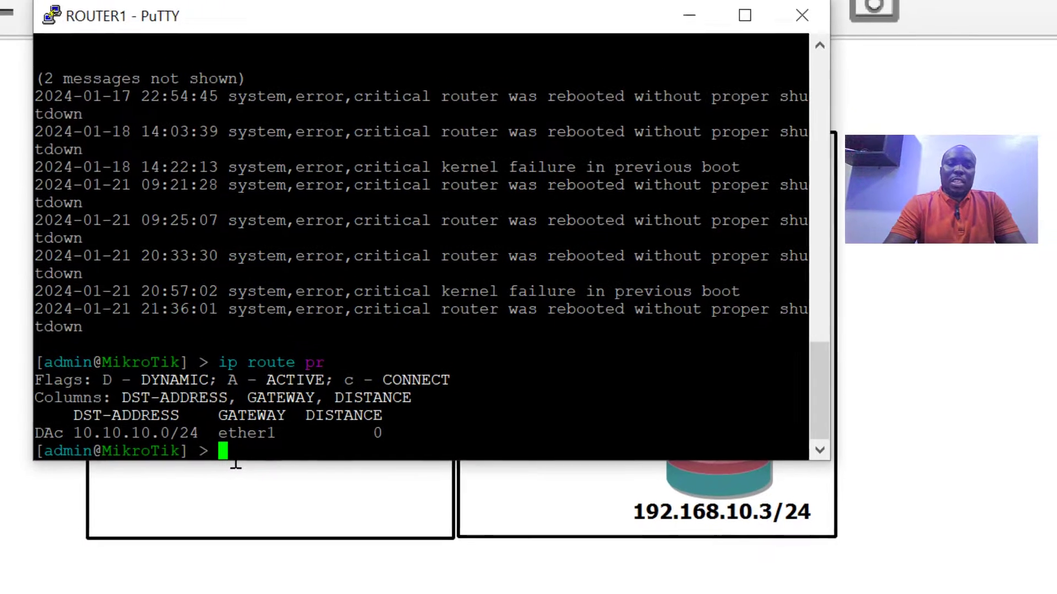
Add a static route on ROUTER1: dst-address=10.10.10.3/32 via gateway=10.10.10.2
{"action": "type", "text": "ip ro"}
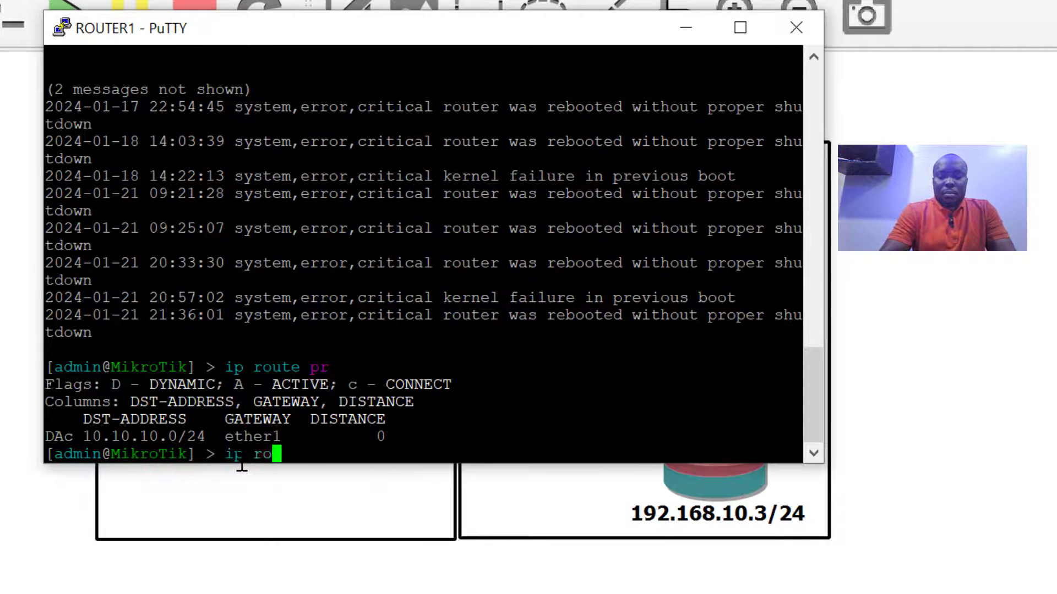
{"action": "type", "text": "ute add "}
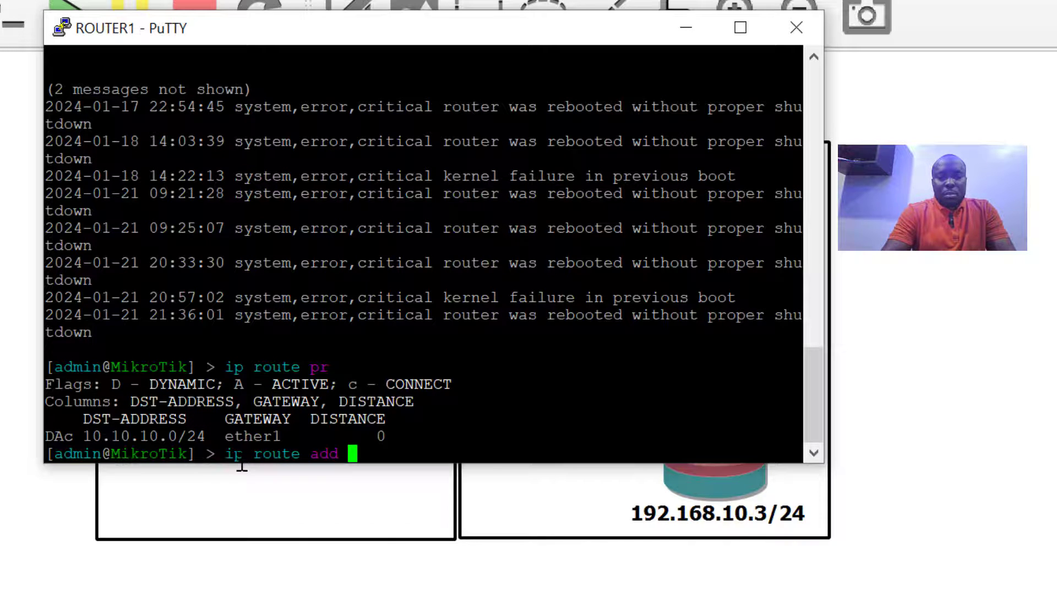
{"action": "type", "text": "10.10"}
{"action": "key", "text": "BackSpace"}
{"action": "key", "text": "BackSpace"}
{"action": "key", "text": "BackSpace"}
{"action": "key", "text": "BackSpace"}
{"action": "key", "text": "BackSpace"}
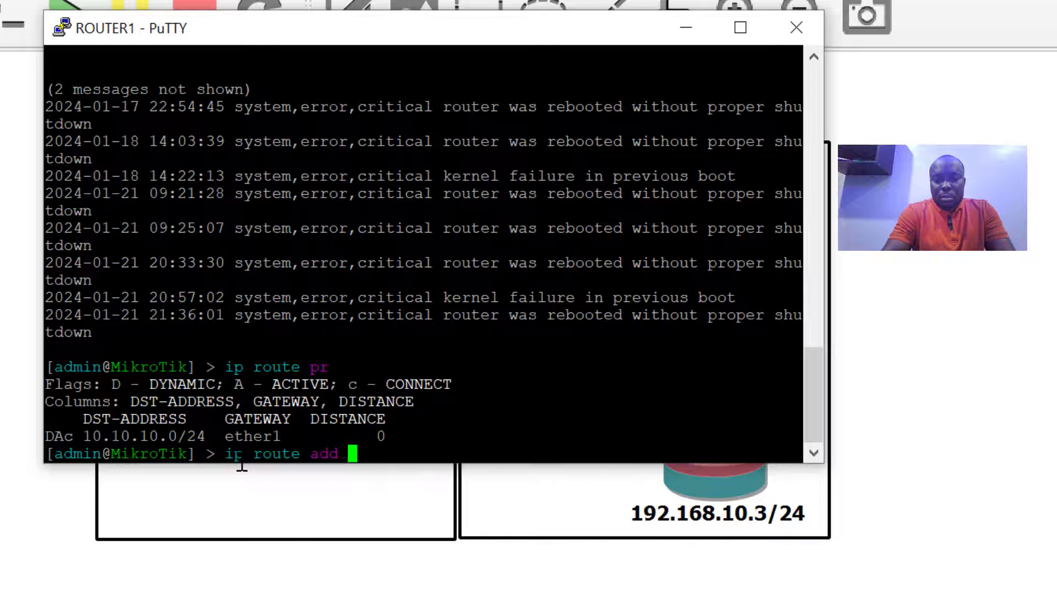
{"action": "type", "text": "dst"}
{"action": "key", "text": "Tab"}
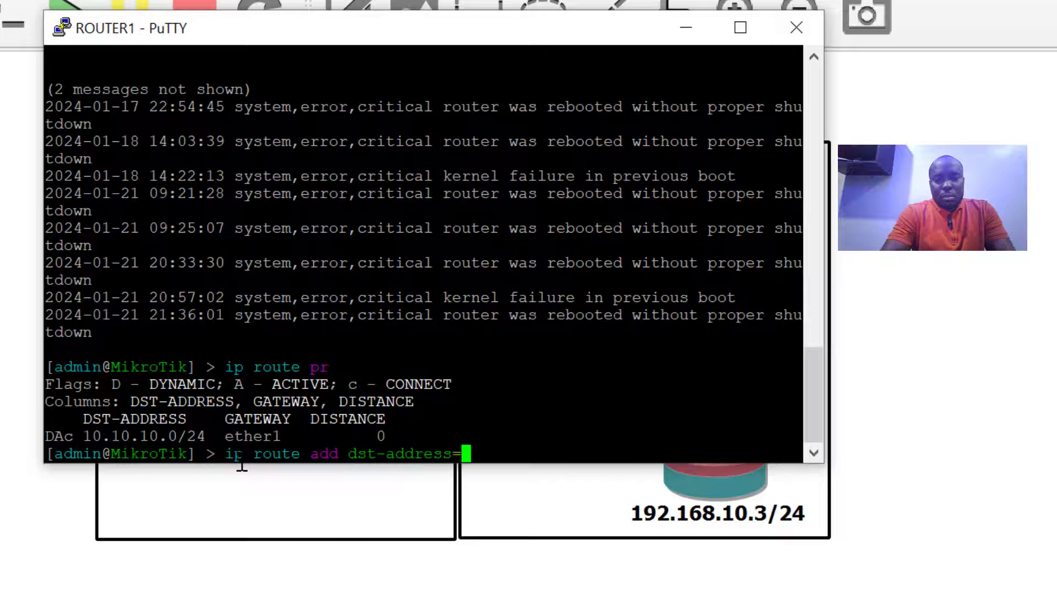
{"action": "type", "text": "10.10"}
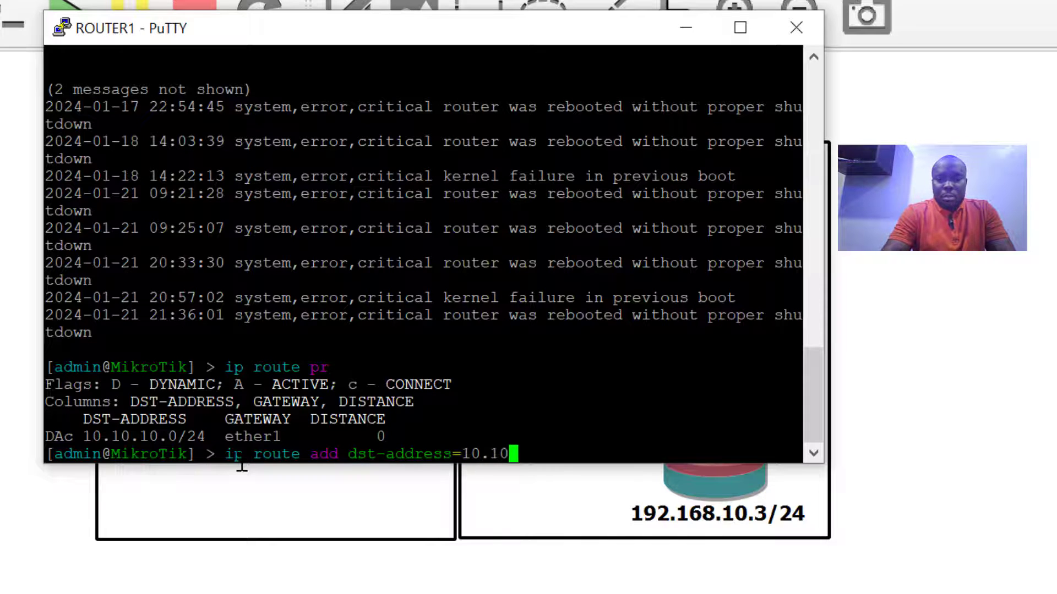
{"action": "type", "text": ".10.3/32 ga"}
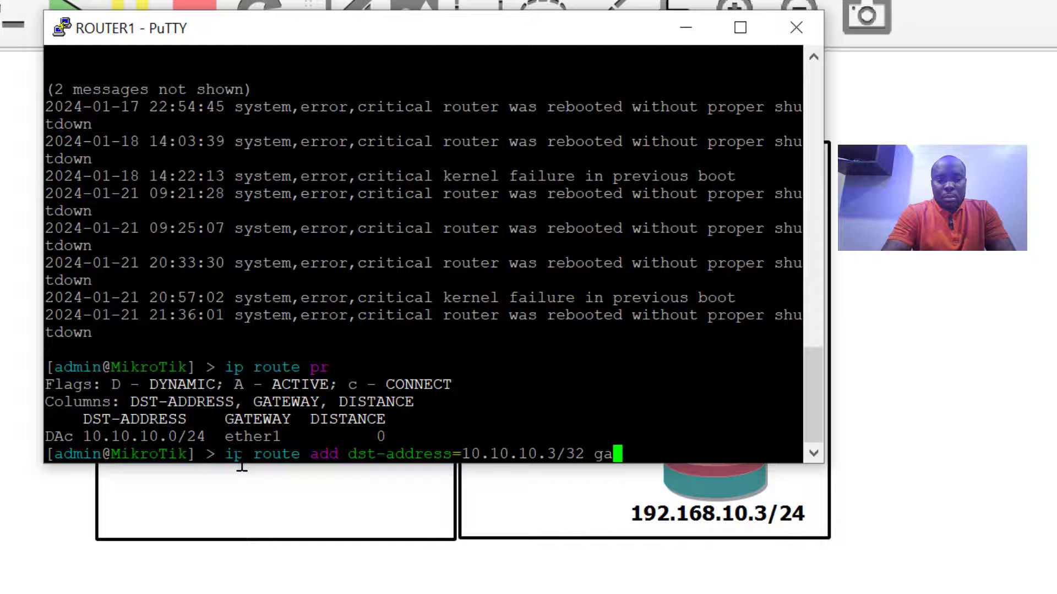
{"action": "key", "text": "Tab"}
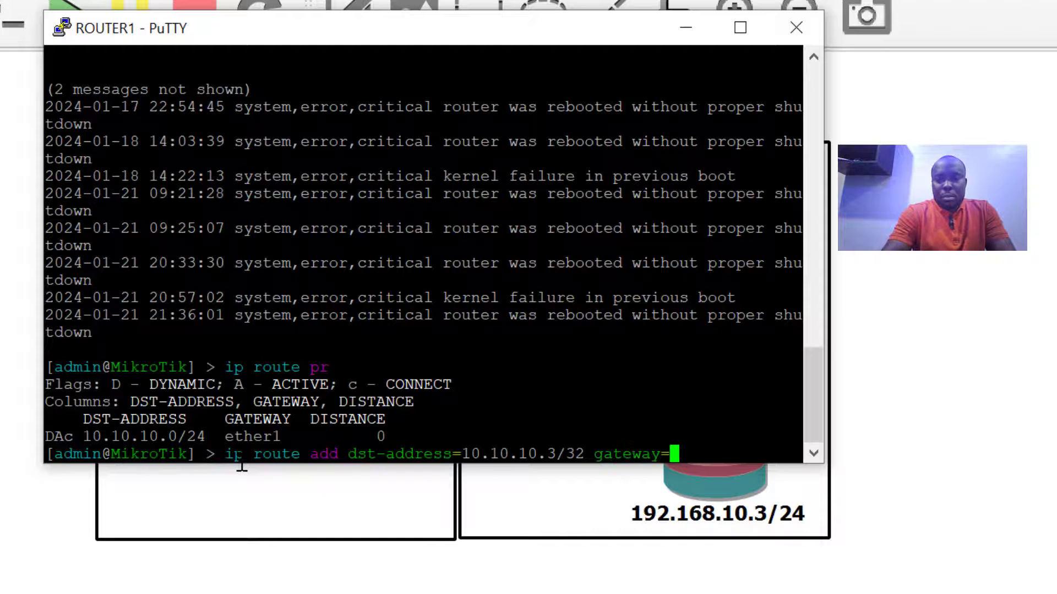
{"action": "type", "text": "10.10.10.2"}
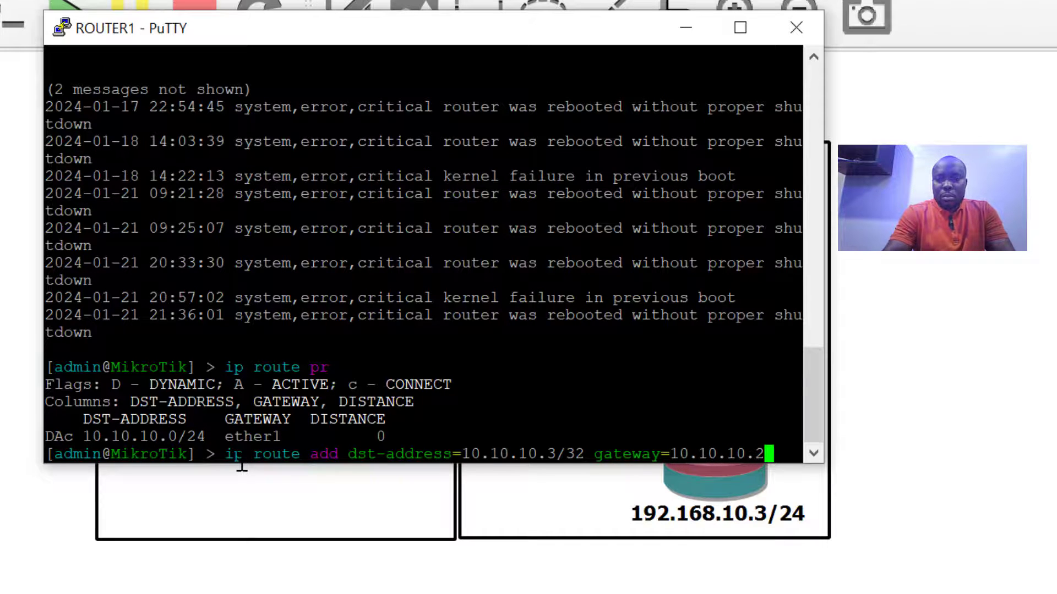
{"action": "key", "text": "Return"}
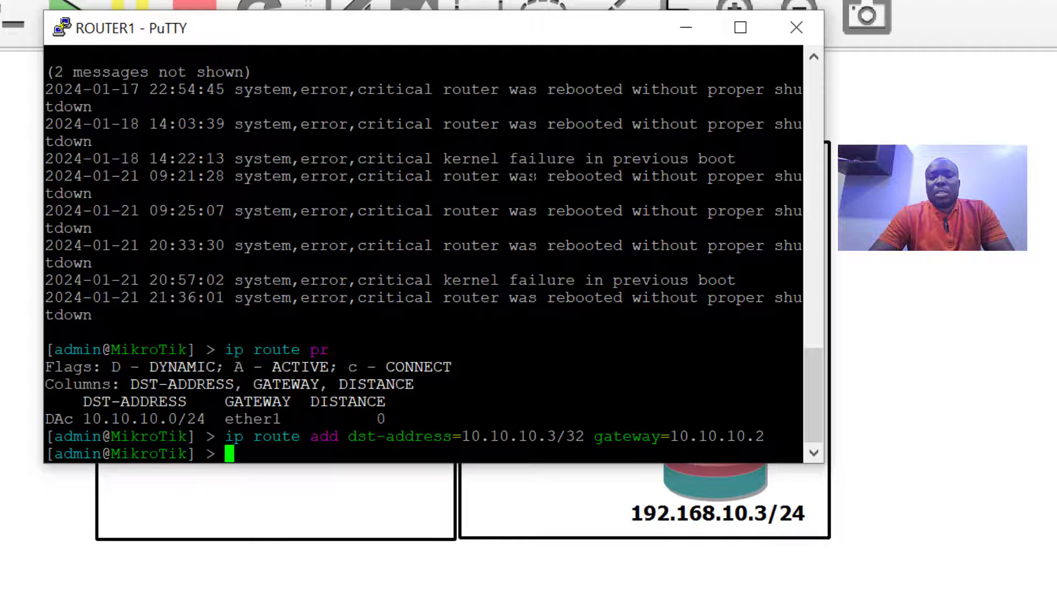
Minimize ROUTER1's console and restore ROUTER4's console, whose pings to 10.10.10.1 now get replies
{"action": "left_click", "coordinate": [688, 35]}
{"action": "mouse_move", "coordinate": [505, 593]}
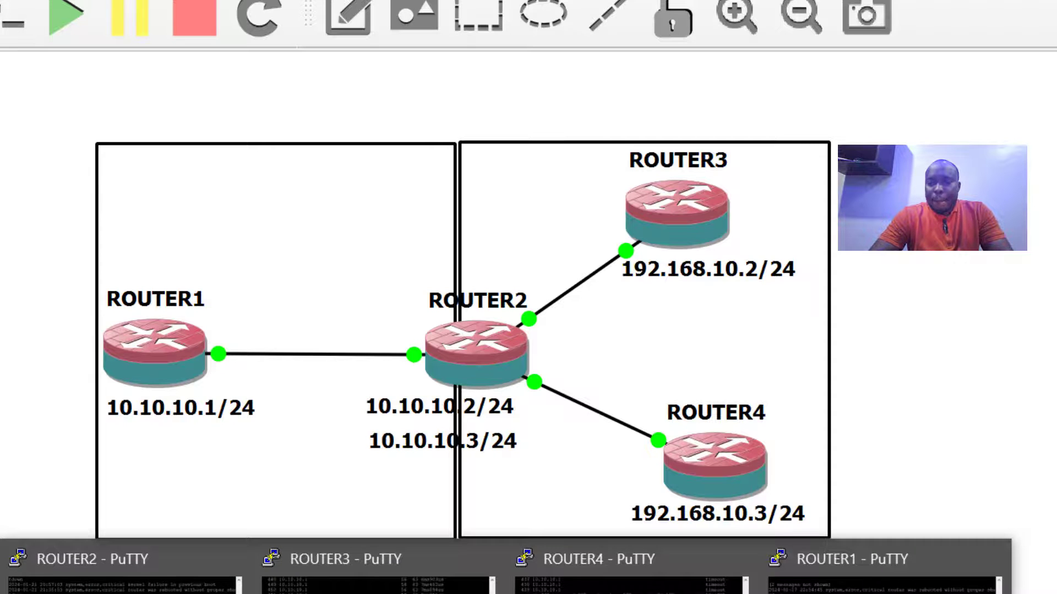
{"action": "left_click", "coordinate": [622, 572]}
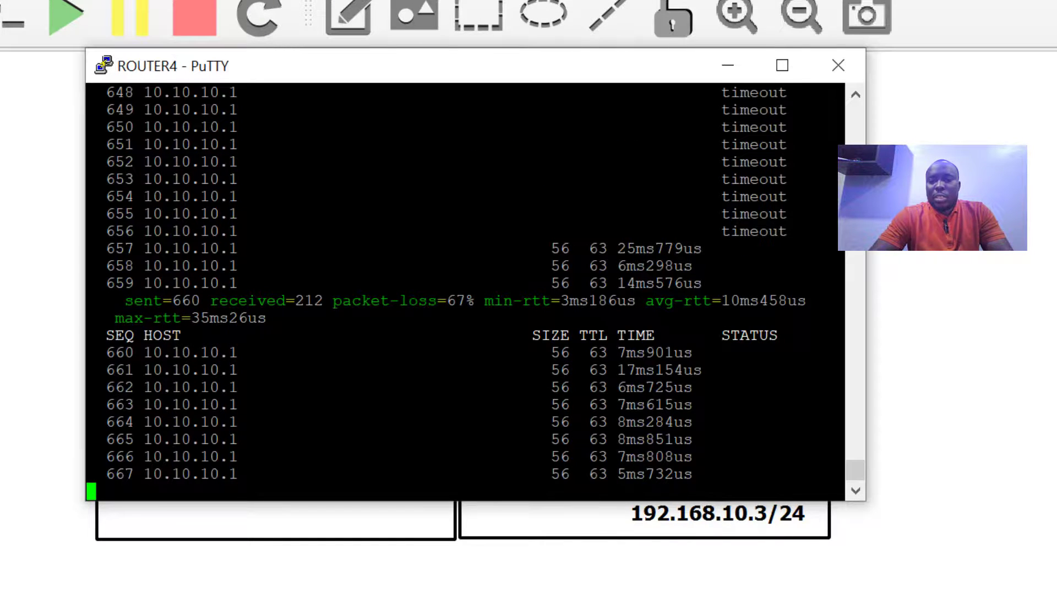